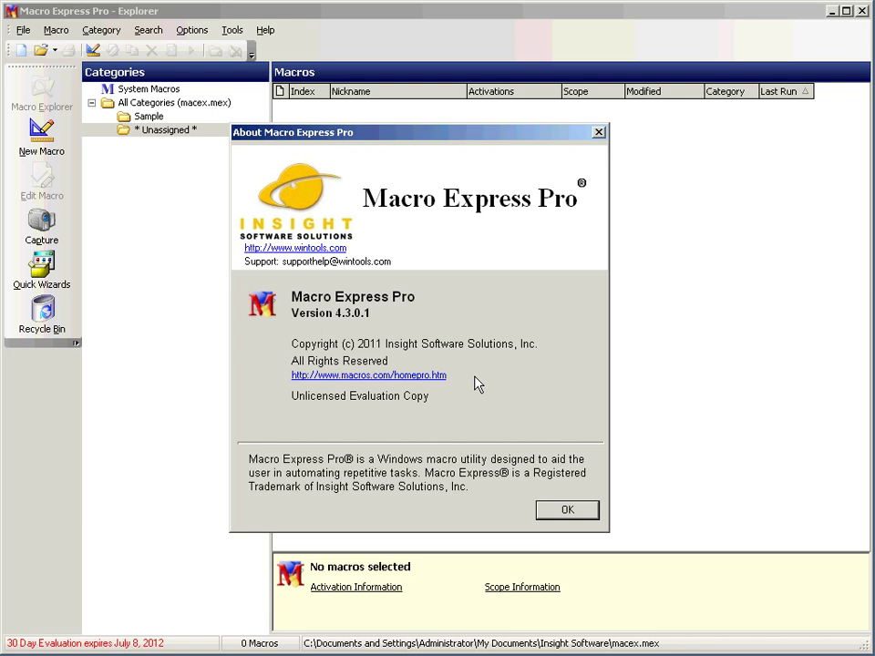
Dismiss the About box and open samples.mex as the source file for importing macros
left_click(566, 514)
left_click(26, 31)
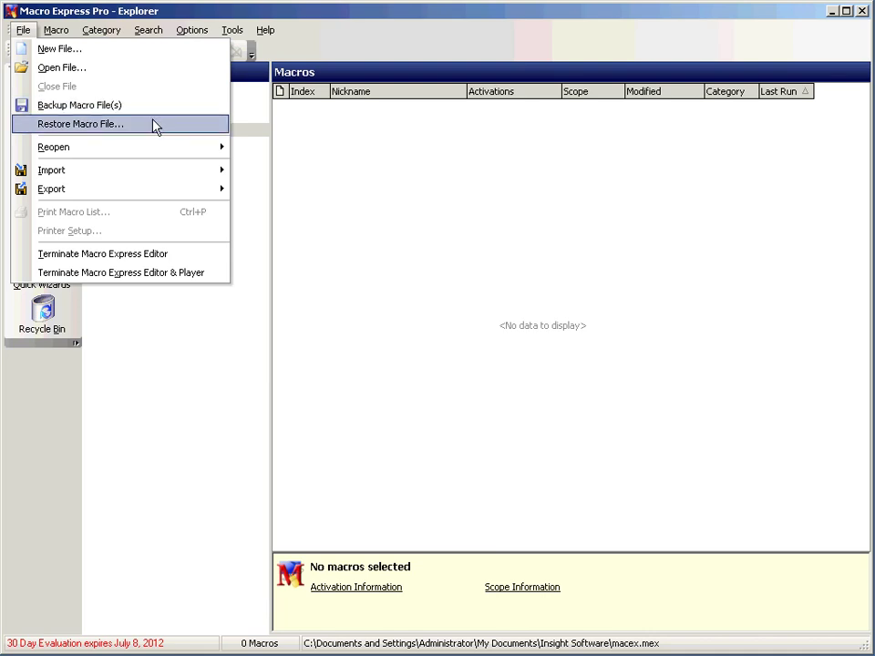
mouse_move(142, 198)
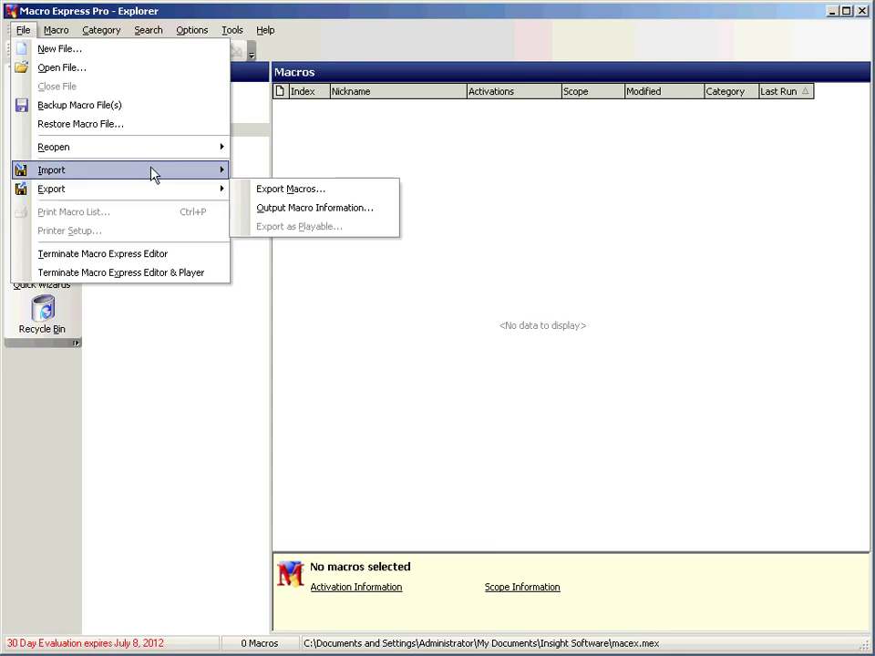
mouse_move(161, 173)
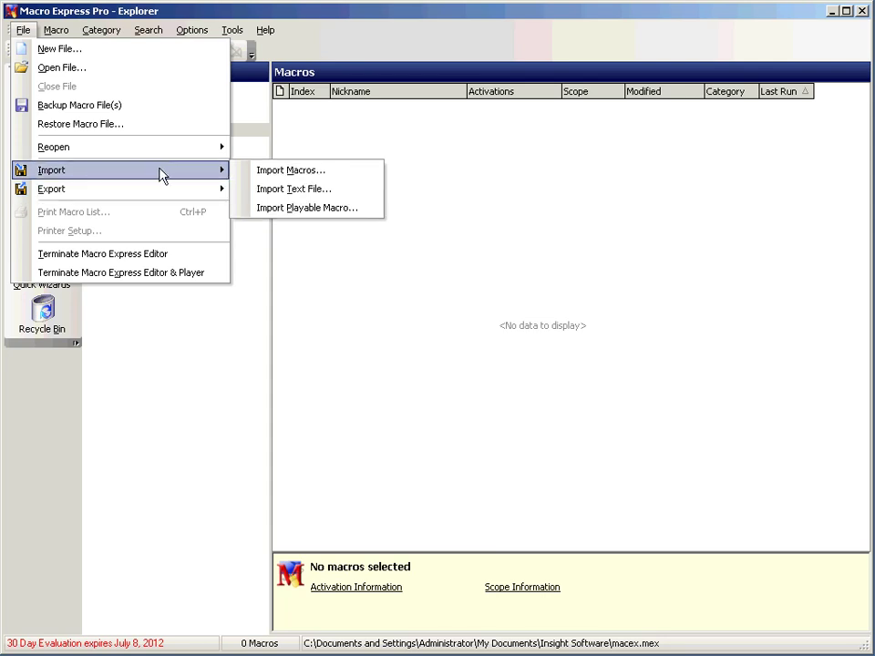
left_click(296, 171)
left_click(310, 176)
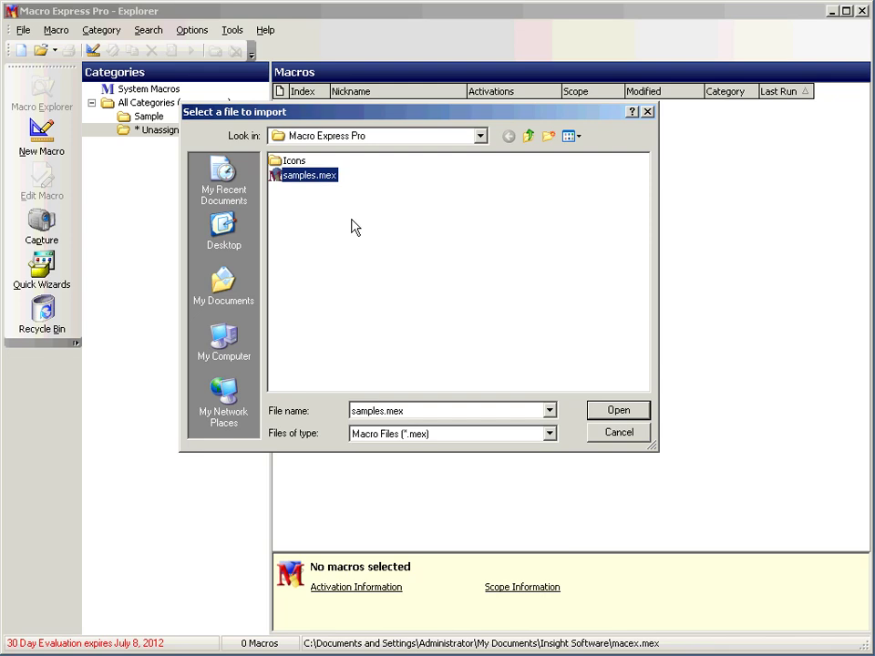
left_click(617, 412)
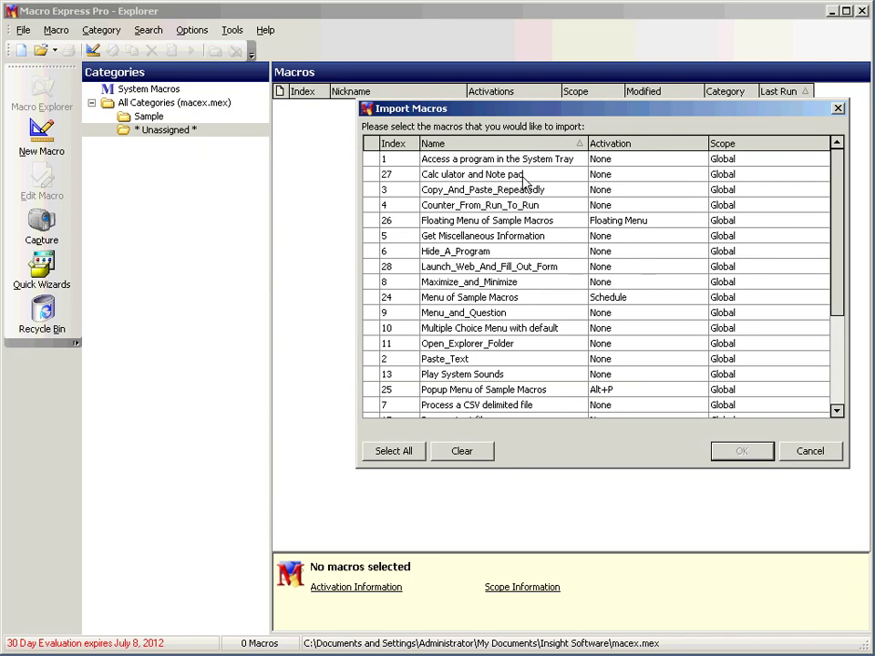
Import the Copy_And_Paste_Repeatedly, Floating Menu of Sample Macros and Hide_A_Program macros into the Unassigned category
left_click(499, 161)
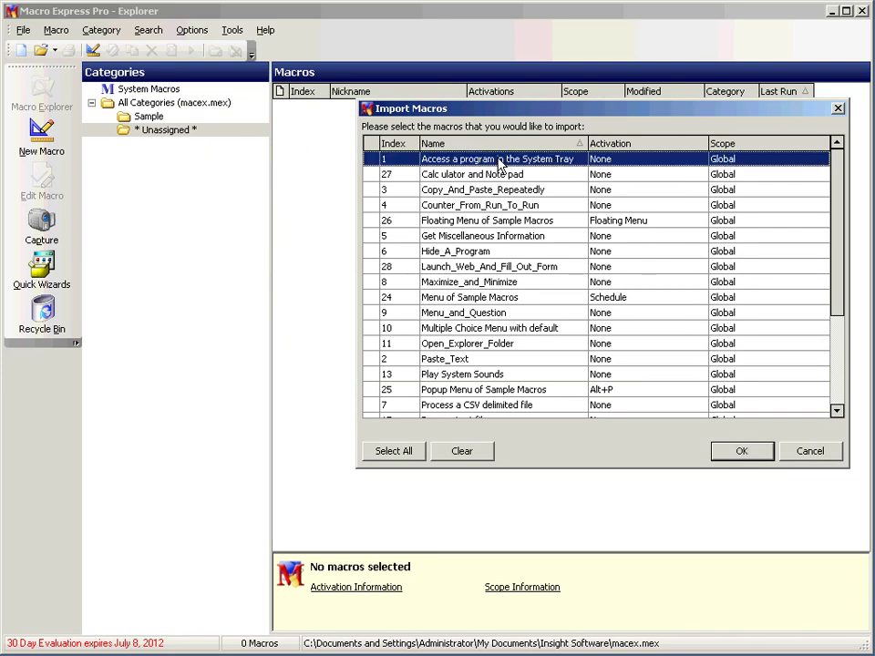
left_click(490, 222)
left_click(485, 282)
left_click(489, 313)
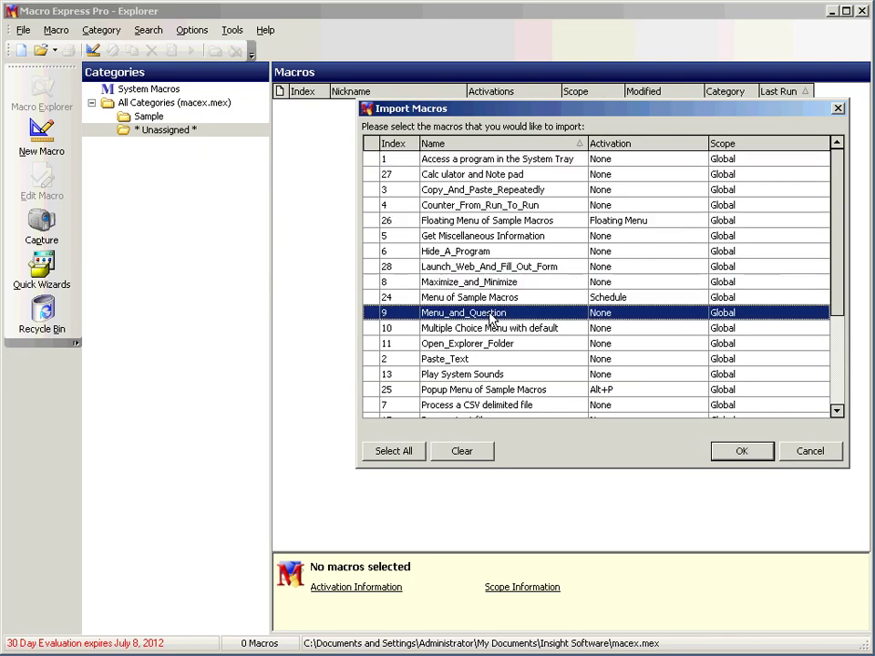
left_click(488, 190)
left_click(497, 222)
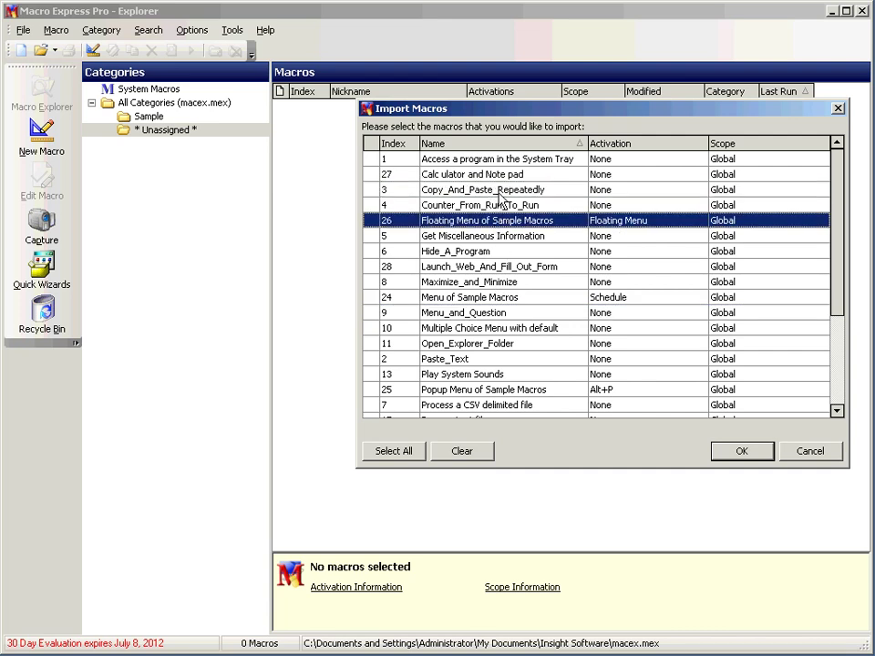
left_click(498, 191, "ctrl")
left_click(450, 252, "ctrl")
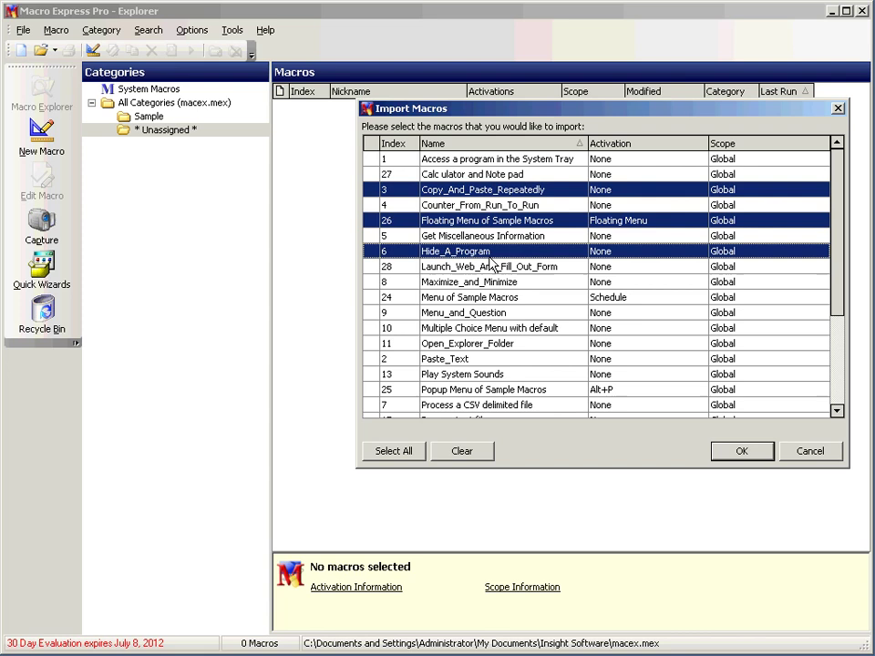
left_click(741, 452)
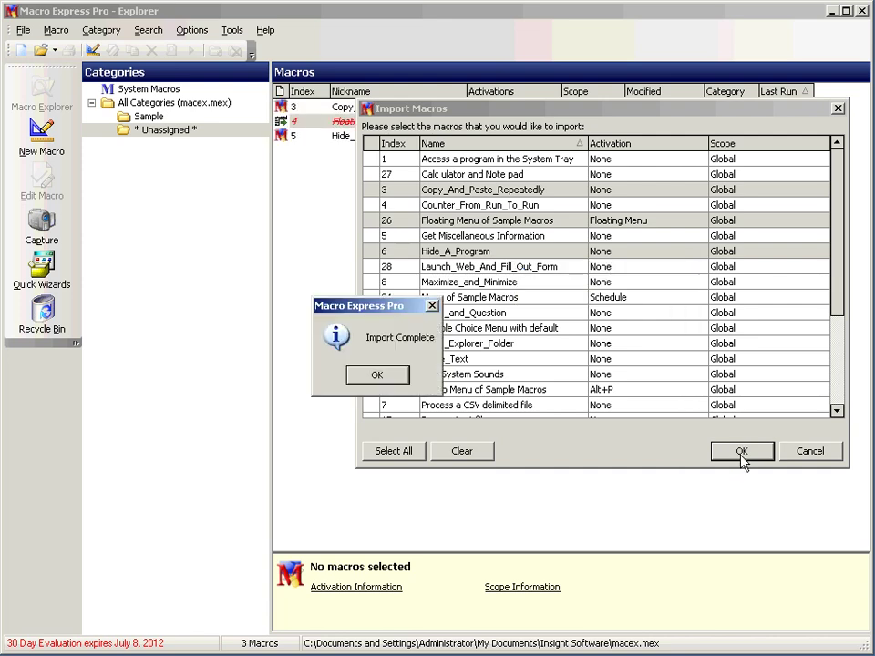
left_click(395, 383)
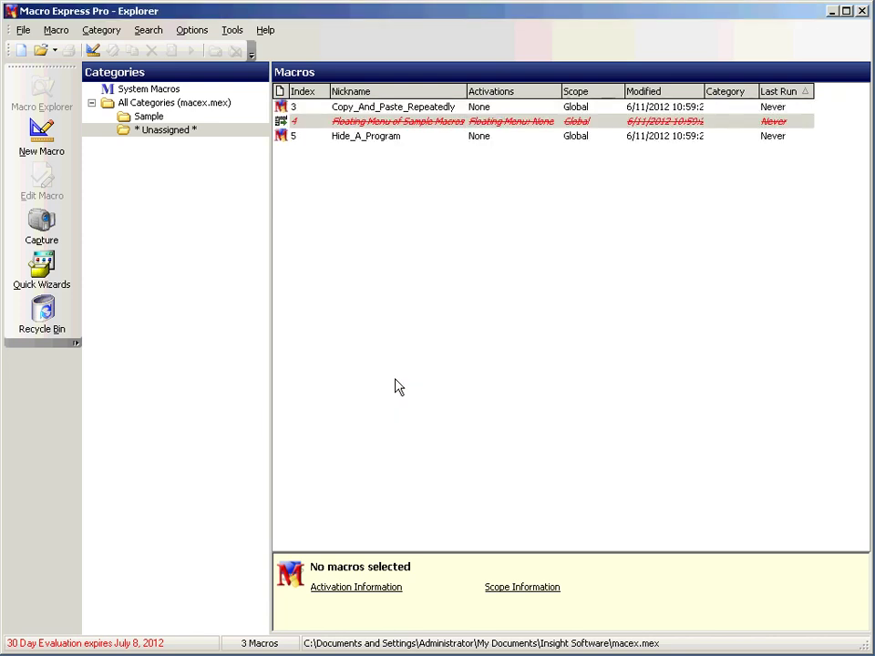
Delete the three imported macros from the Unassigned category and confirm the deletion
left_click(376, 108)
left_click(385, 139, "shift")
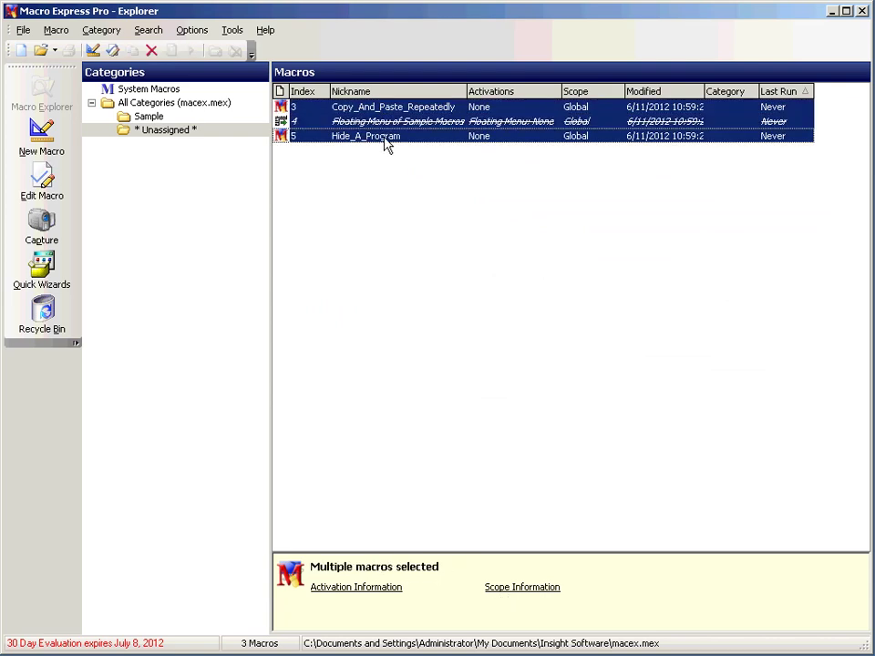
right_click(394, 125)
left_click(465, 233)
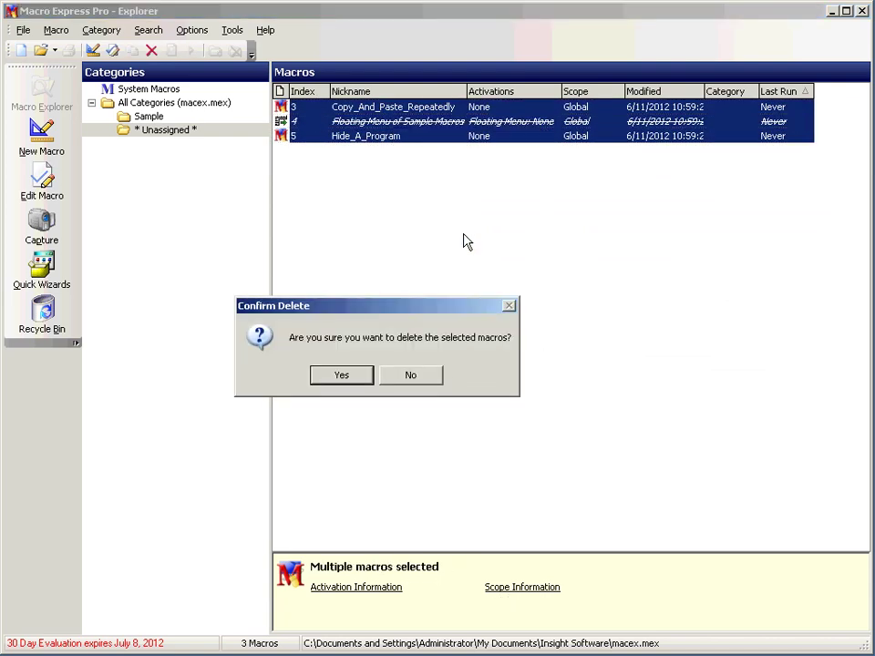
left_click(352, 385)
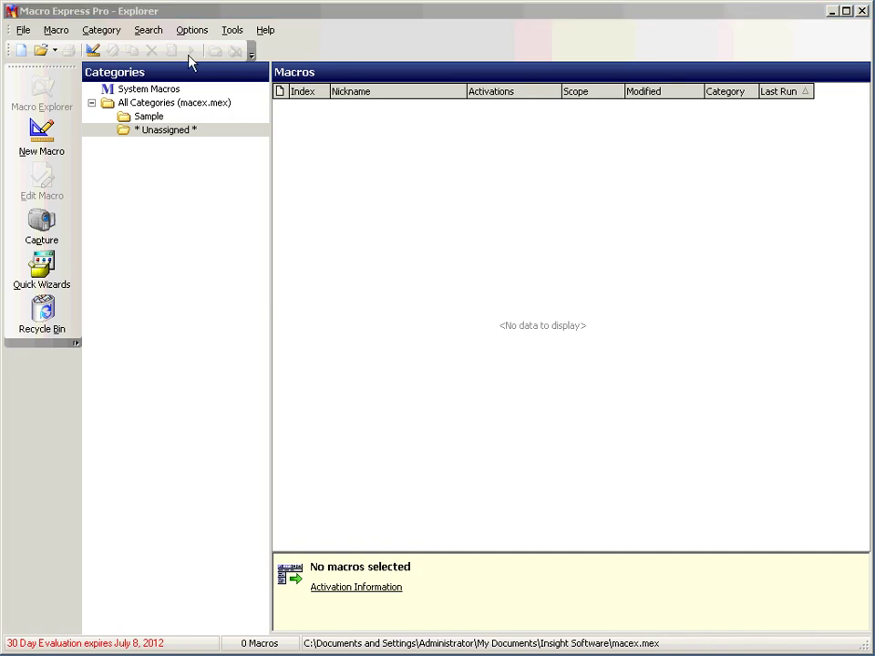
Open the preferences and review the Activations settings, including Scheduler and Shortkeys, and the Appearance settings for the Script Editor
left_click(192, 30)
left_click(223, 91)
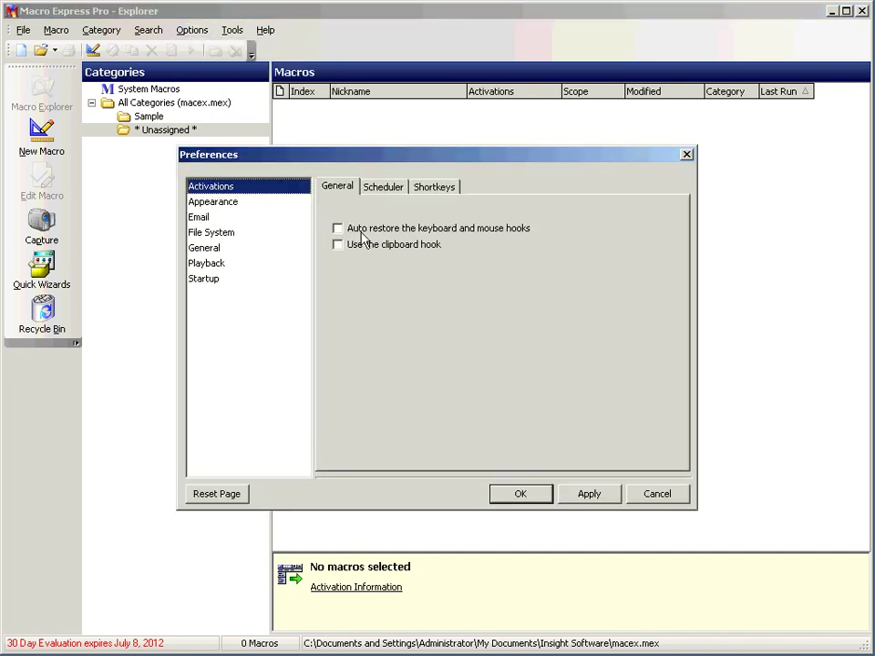
left_click(390, 190)
left_click(447, 186)
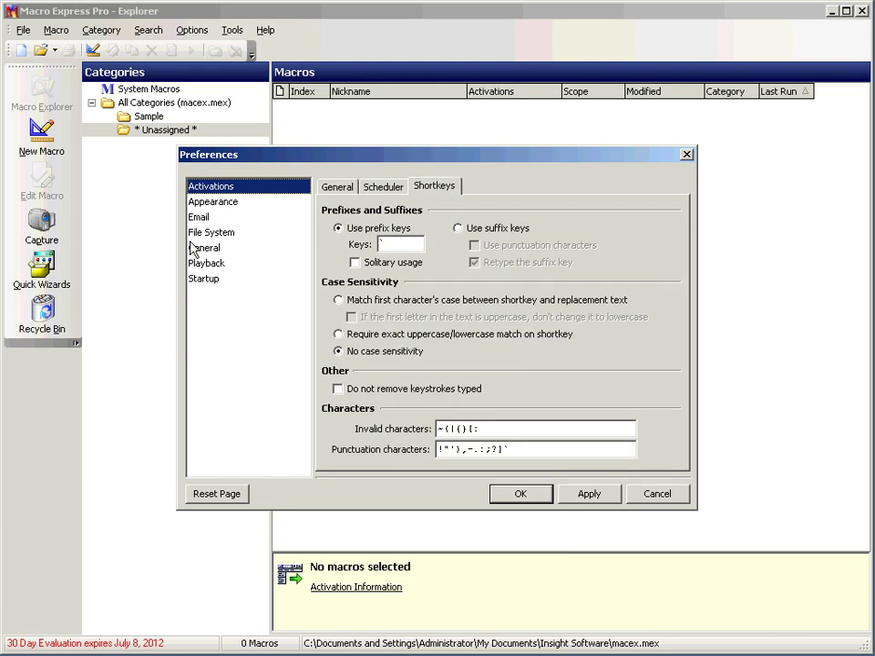
left_click(216, 206)
left_click(390, 187)
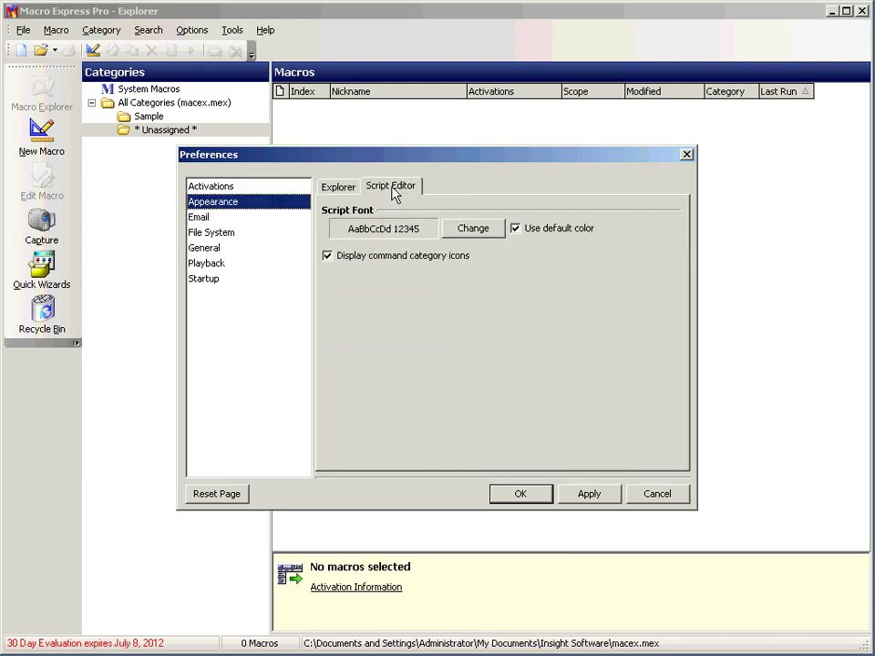
Review the Email preferences for SMTP and address book, and the File System preferences for network and read-only prompt
left_click(306, 218)
left_click(394, 188)
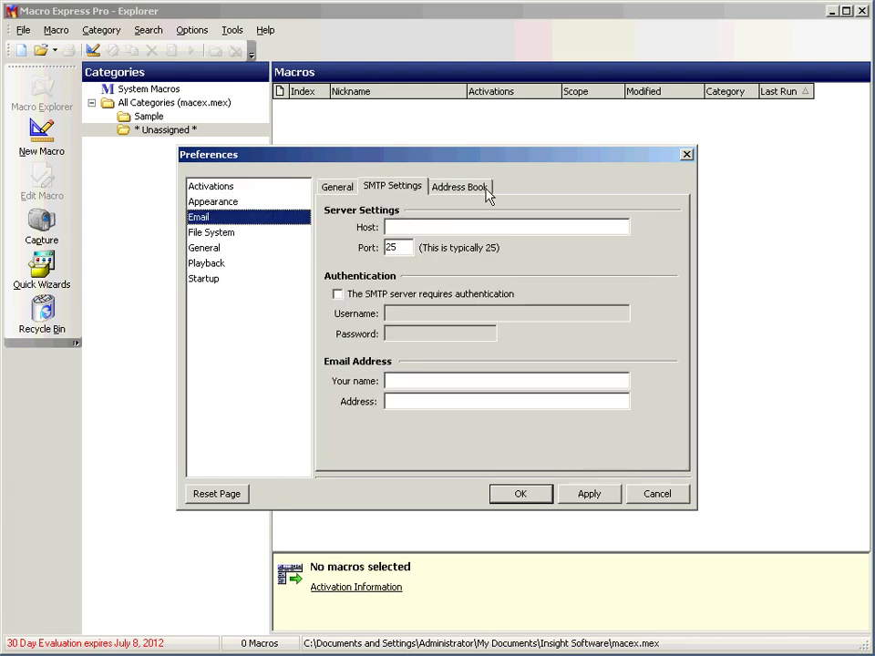
left_click(473, 188)
left_click(224, 236)
left_click(397, 189)
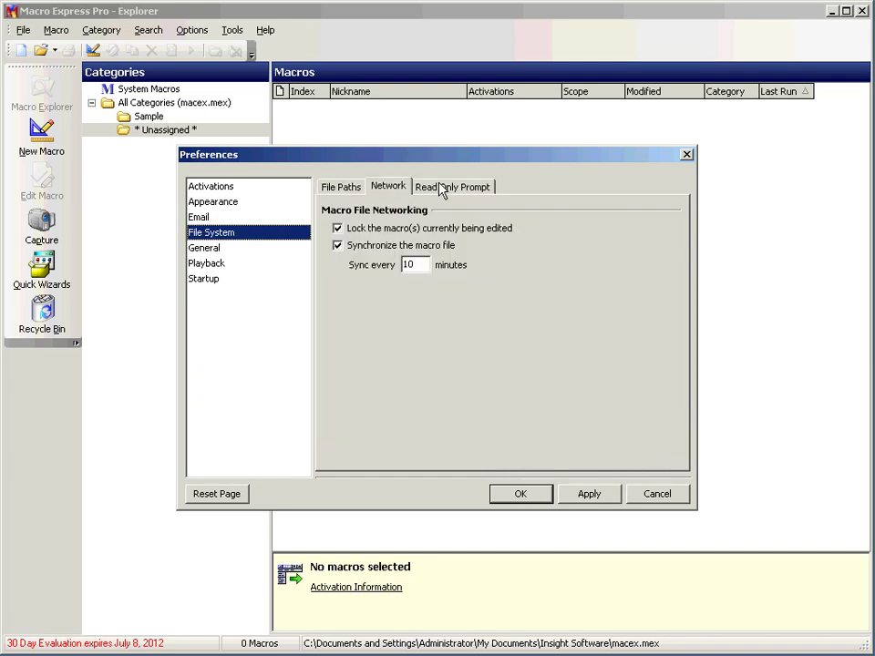
left_click(447, 187)
Review every page of the General preferences plus the Playback and Startup settings, and close the preferences without saving
left_click(204, 248)
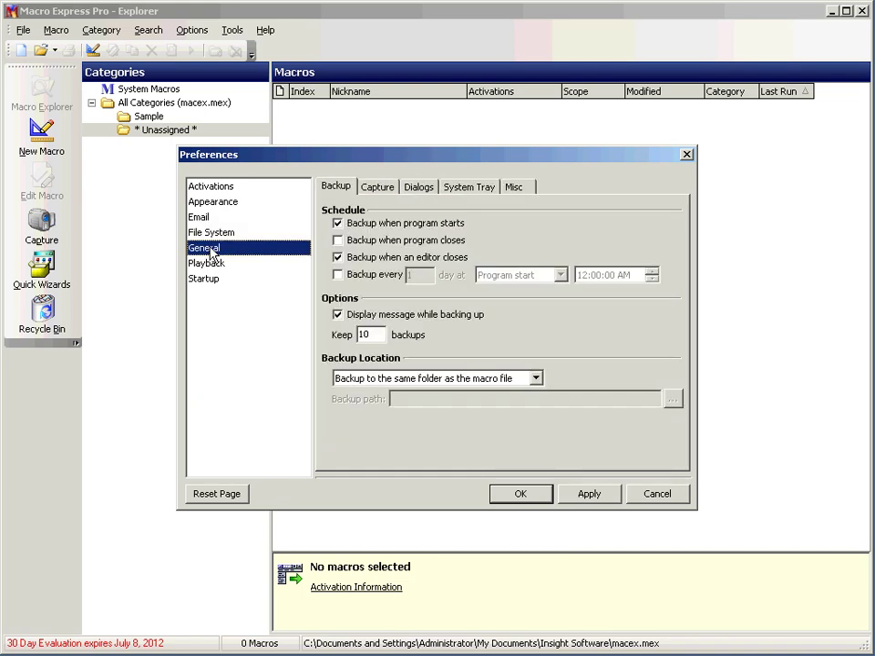
left_click(377, 187)
left_click(418, 187)
left_click(464, 188)
left_click(517, 189)
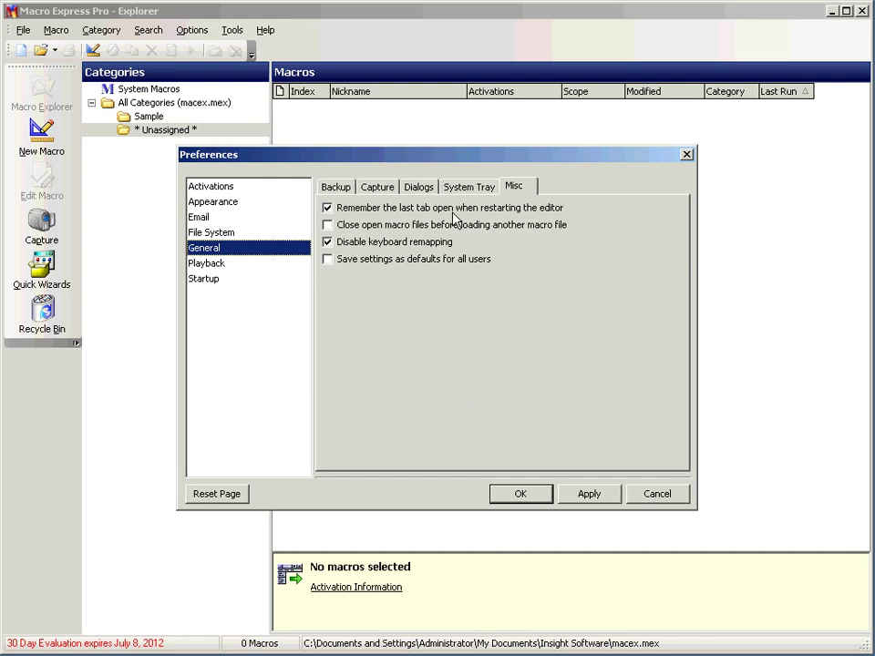
left_click(207, 263)
left_click(387, 188)
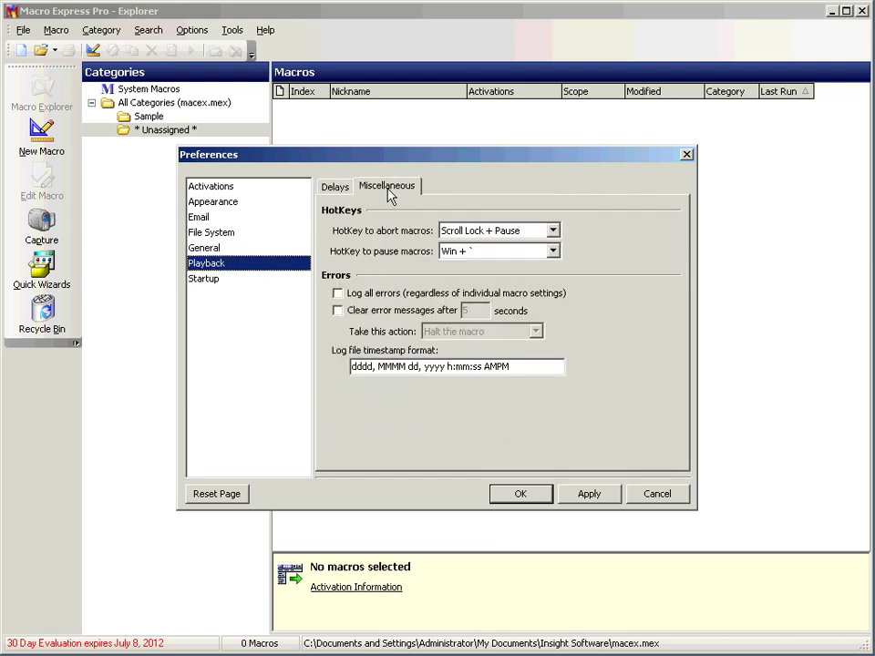
left_click(209, 279)
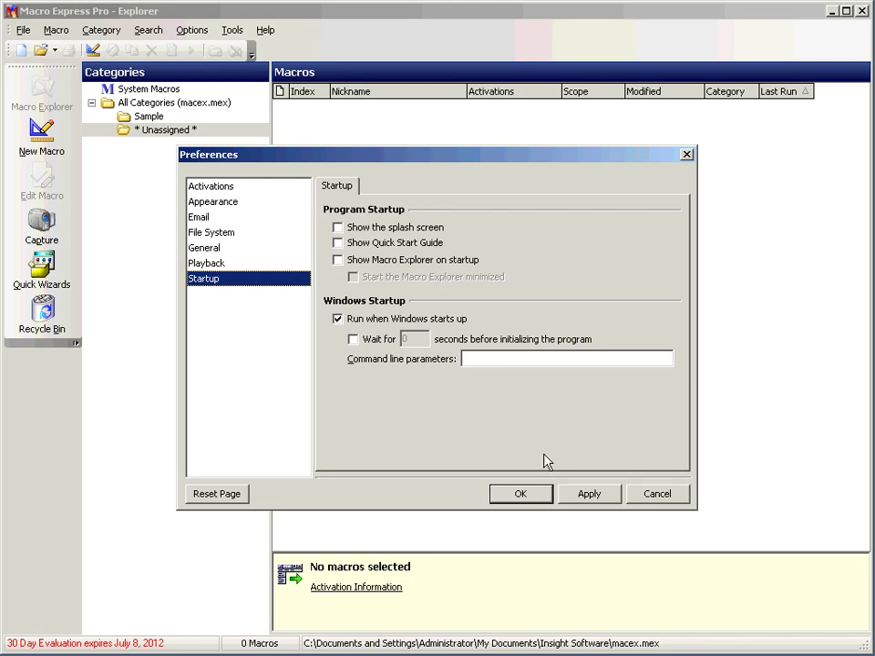
left_click(658, 494)
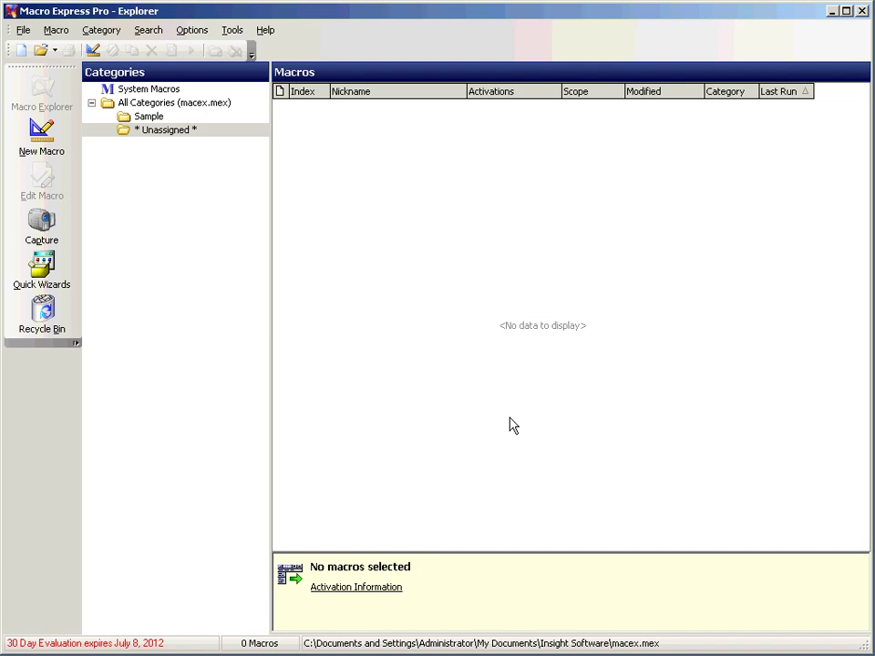
Launch the Mouse Locator, reposition its window over the categories list to examine the read-outs, and close it
left_click(233, 31)
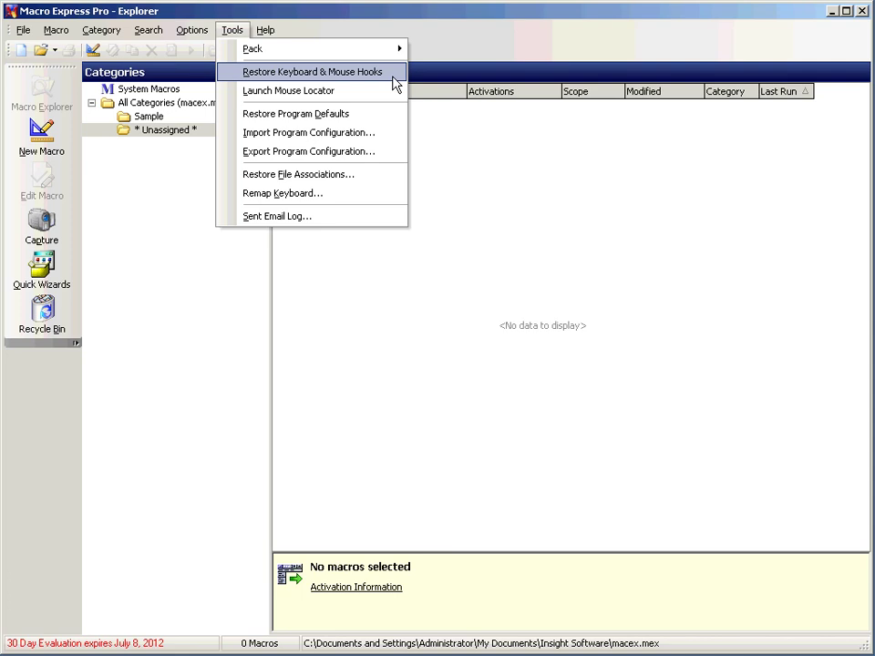
left_click(330, 92)
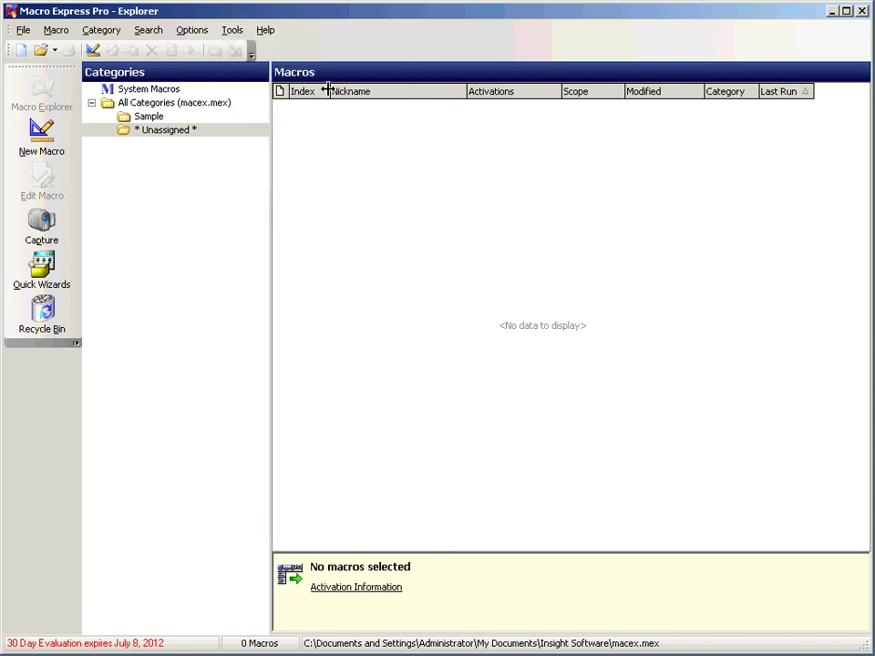
left_click_drag(82, 124, 156, 151)
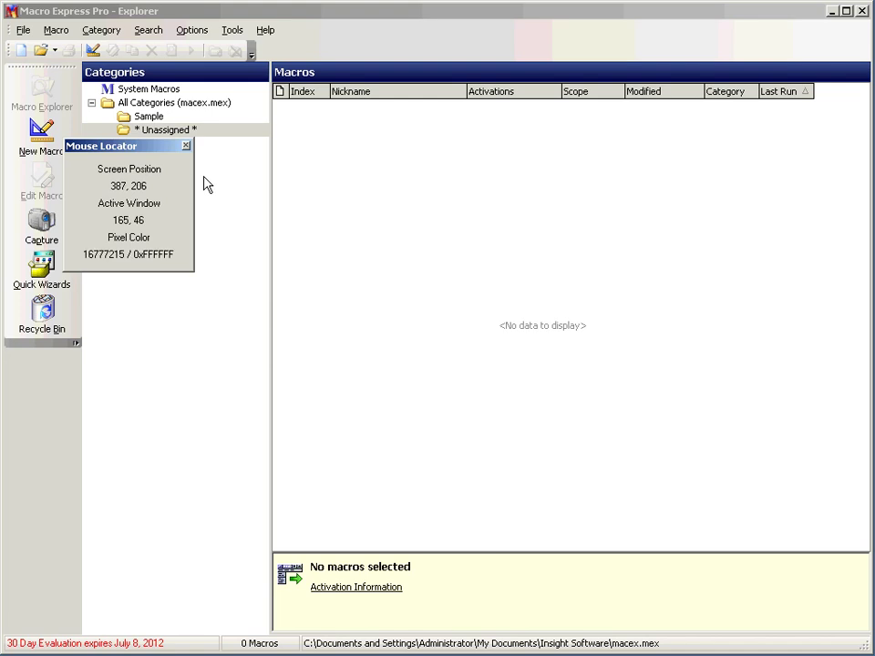
left_click(186, 146)
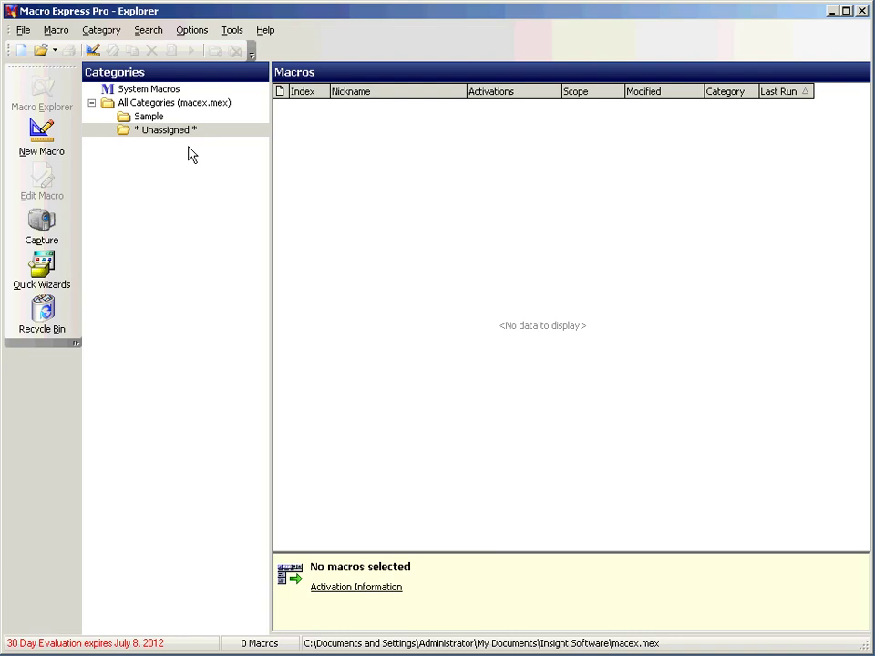
Create a new category named Test inside the Sample category
left_click(137, 117)
left_click(102, 31)
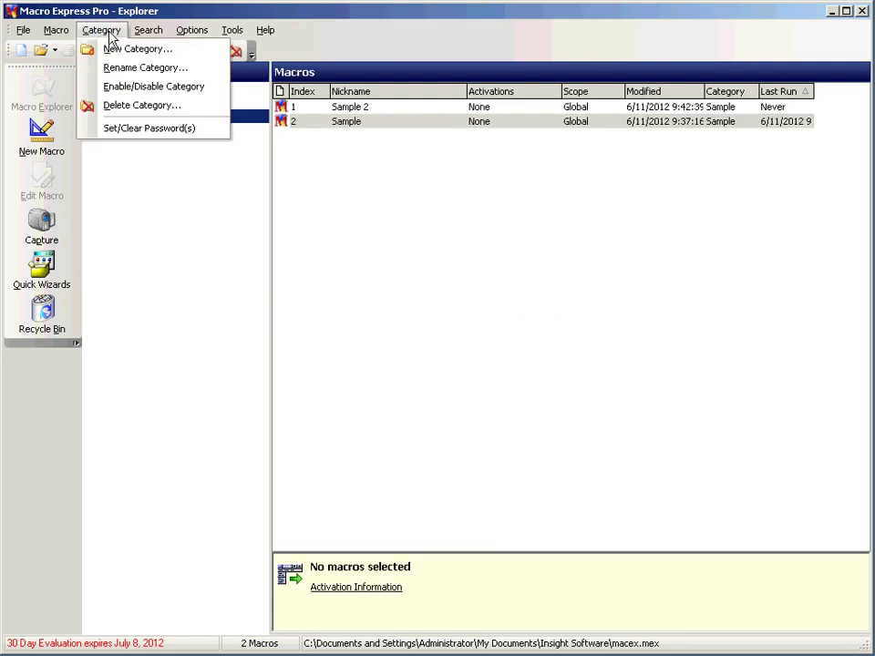
left_click(107, 48)
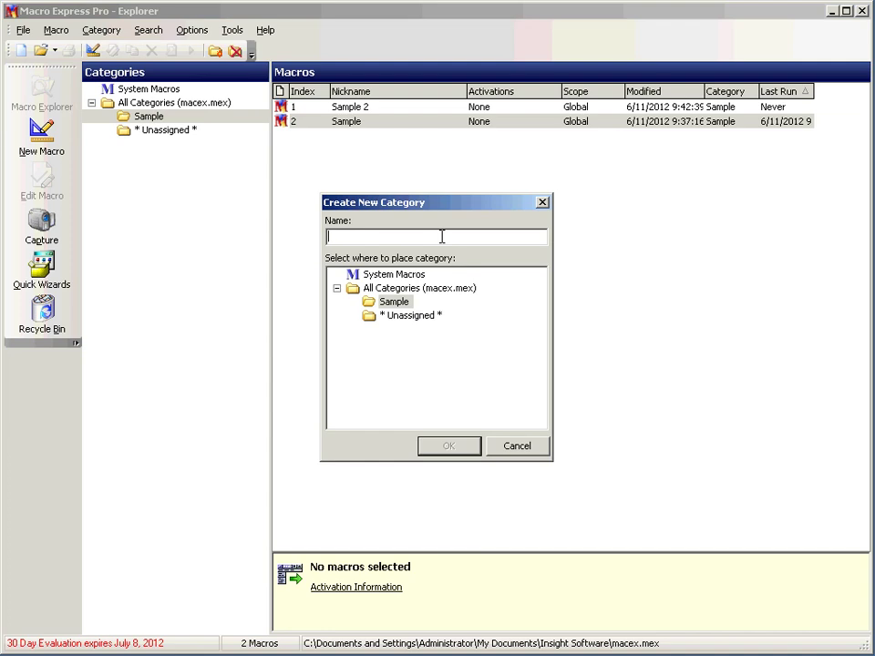
type("Test")
key("Return")
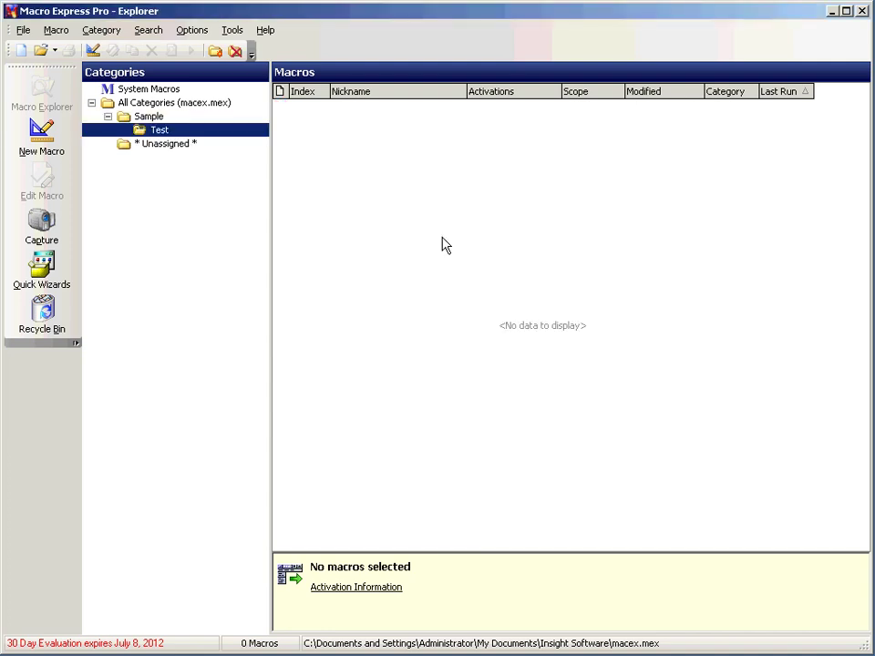
Rename the Test category to Tester
right_click(166, 132)
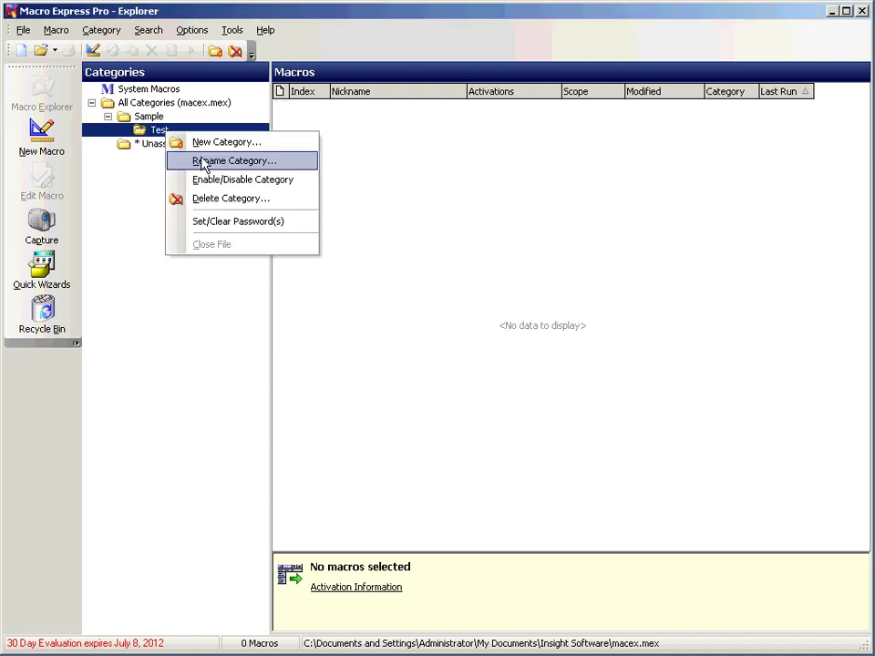
left_click(202, 161)
key("End")
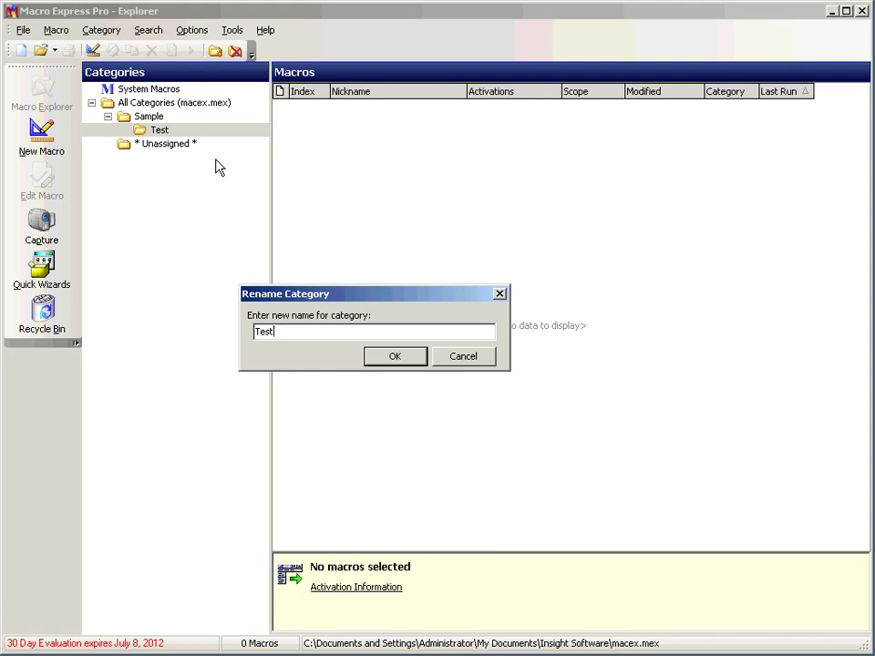
type("er")
key("Return")
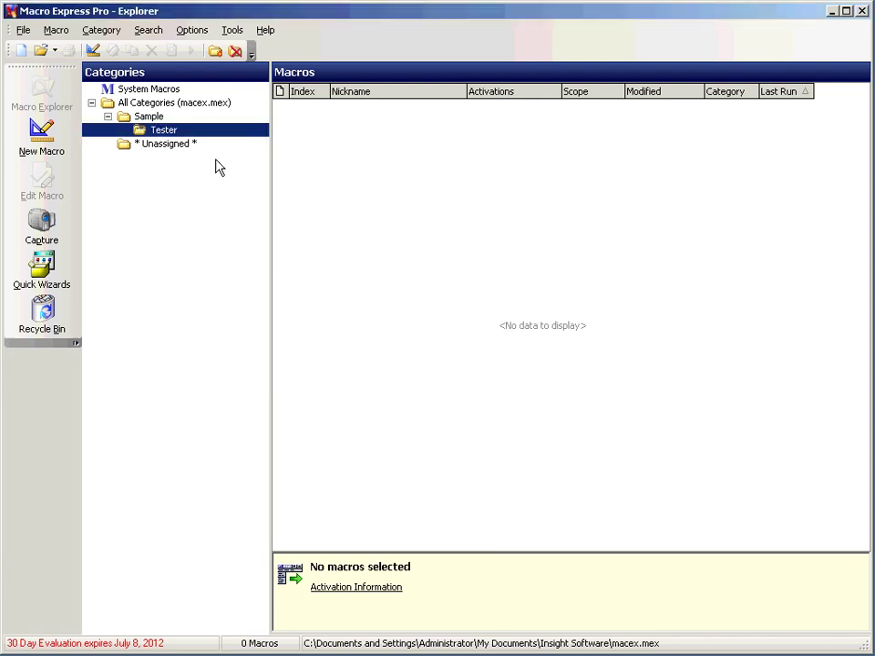
Delete the Tester category from inside the Sample category and confirm the deletion
left_click(149, 116)
right_click(162, 132)
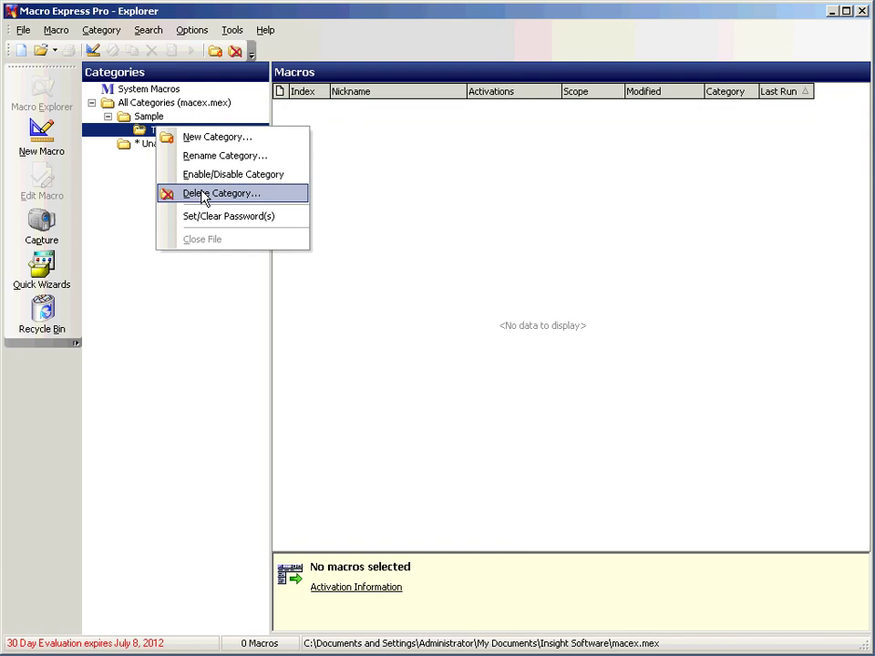
left_click(203, 194)
left_click(341, 376)
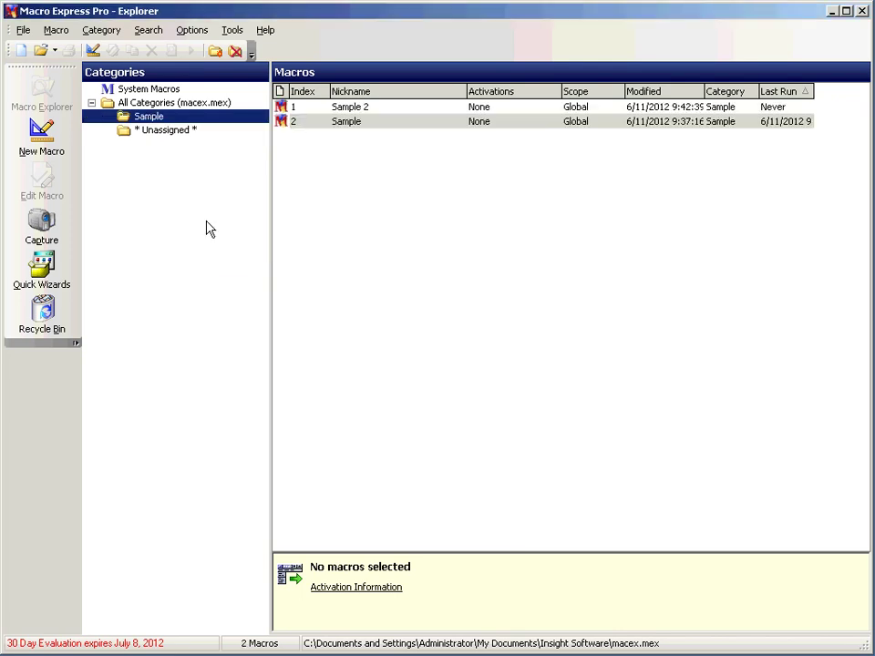
Review the Sample category's run, edit and view password settings and the Edit Password change form, and cancel without setting a password
right_click(157, 118)
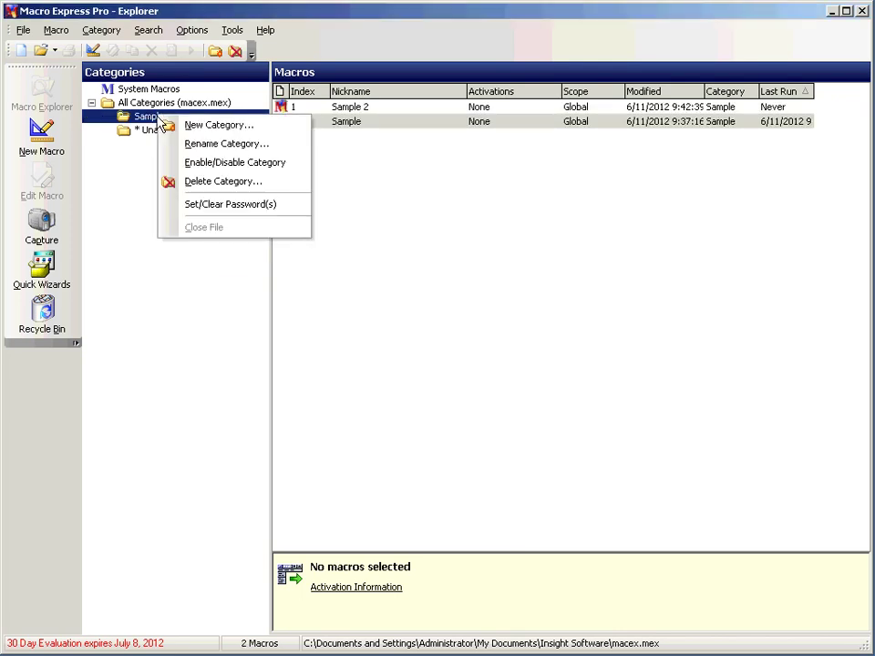
left_click(221, 204)
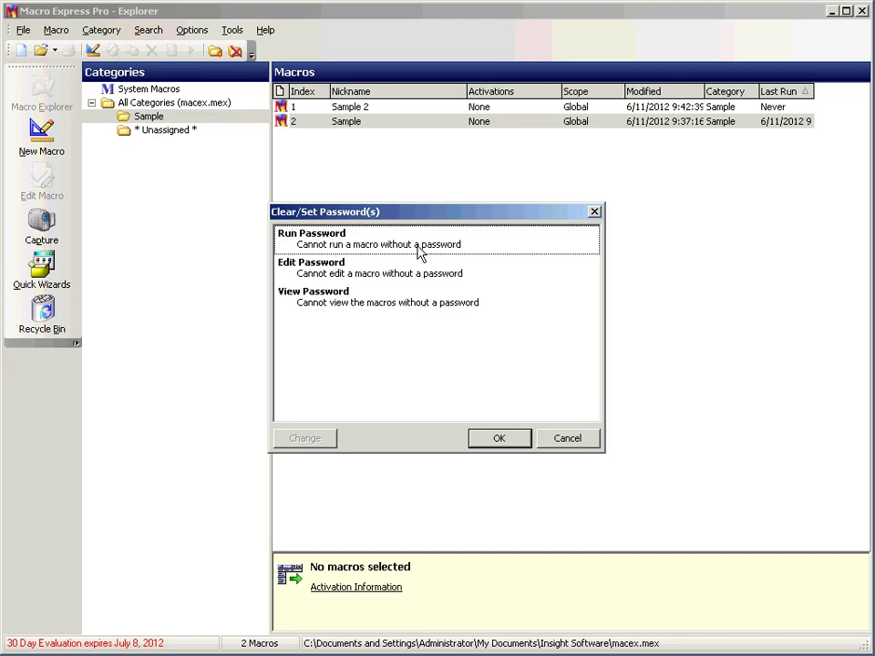
left_click(382, 275)
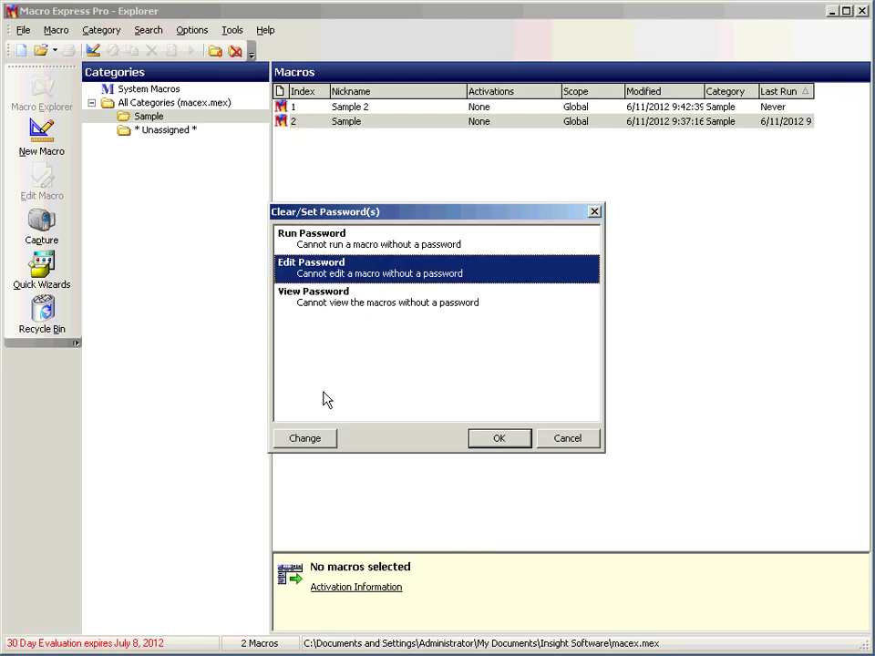
left_click(305, 439)
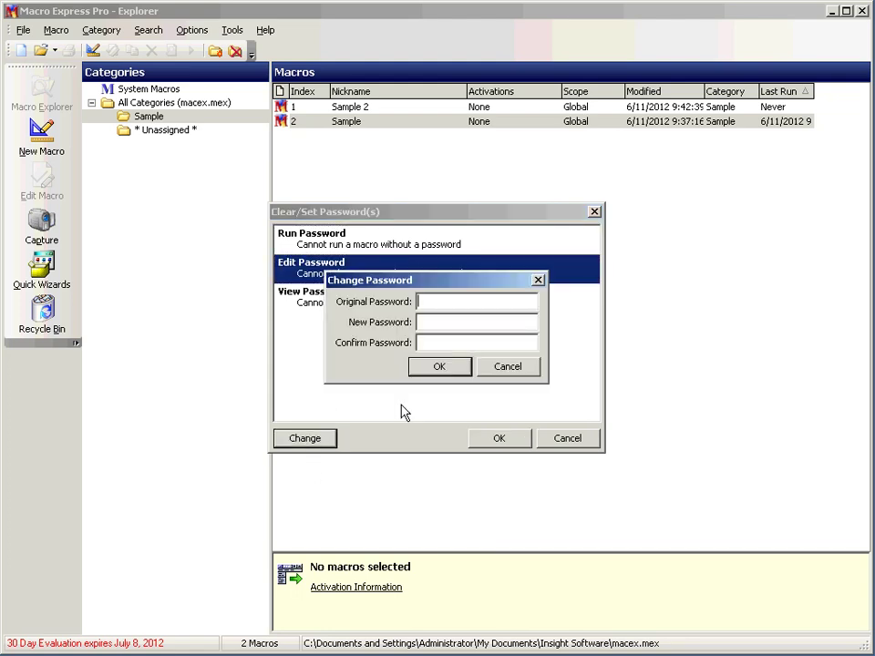
left_click(461, 323)
left_click(461, 342)
left_click(517, 367)
left_click(567, 440)
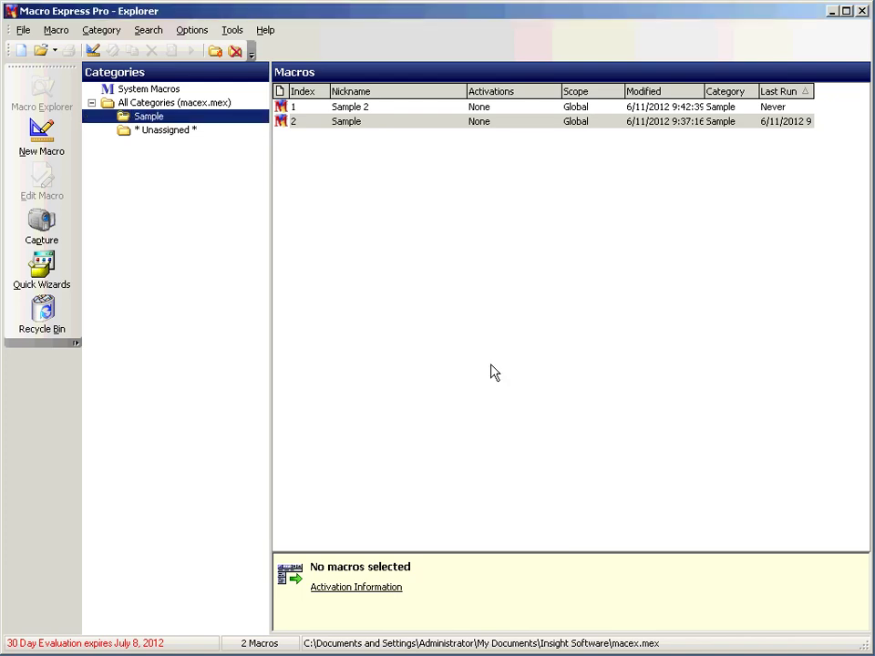
right_click(150, 119)
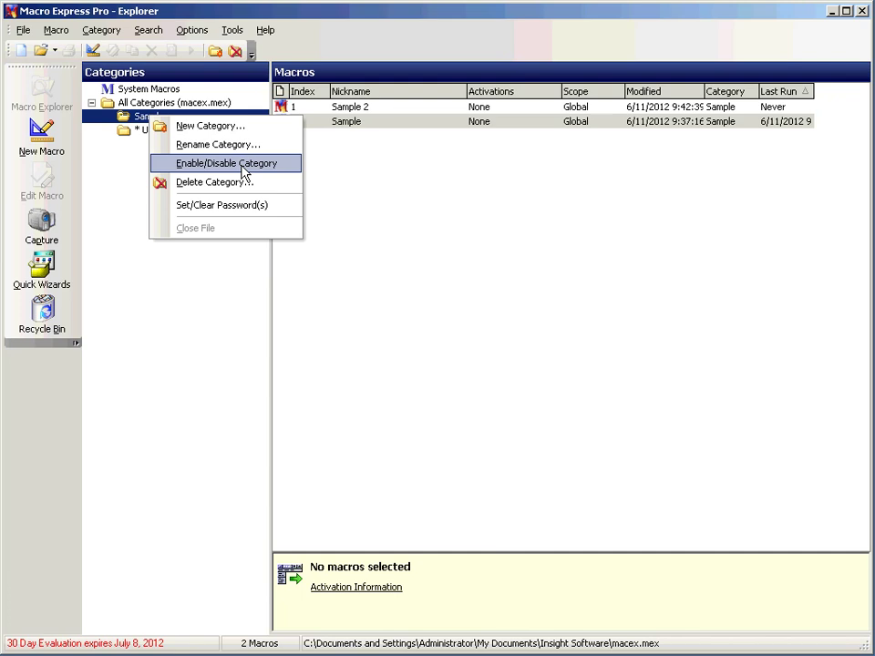
left_click(348, 142)
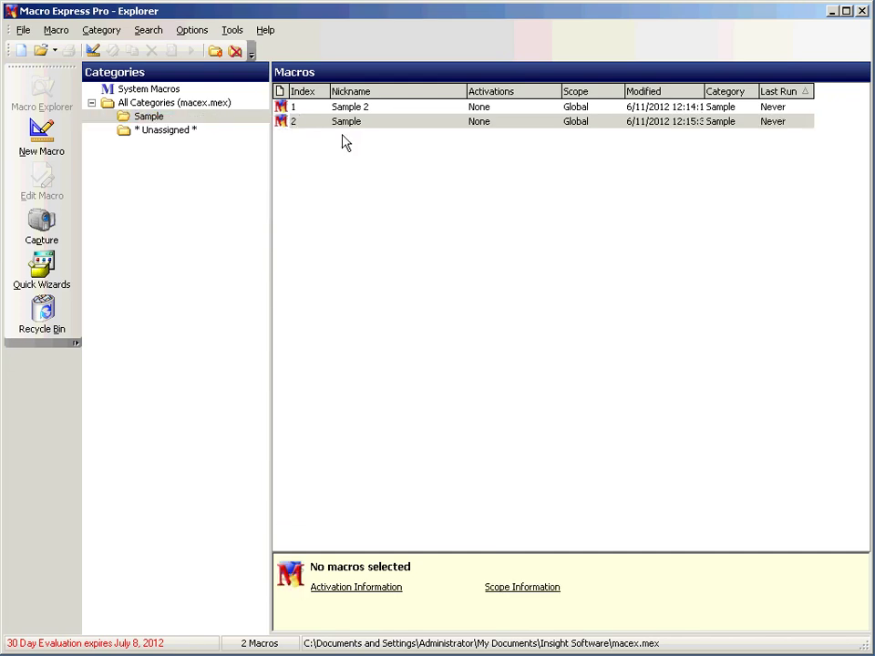
right_click(414, 168)
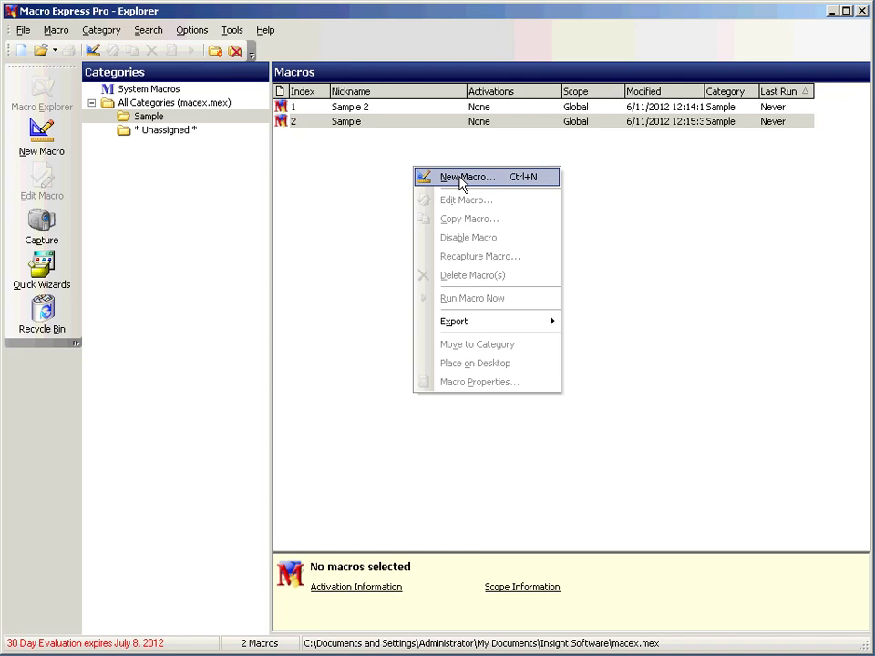
left_click(62, 32)
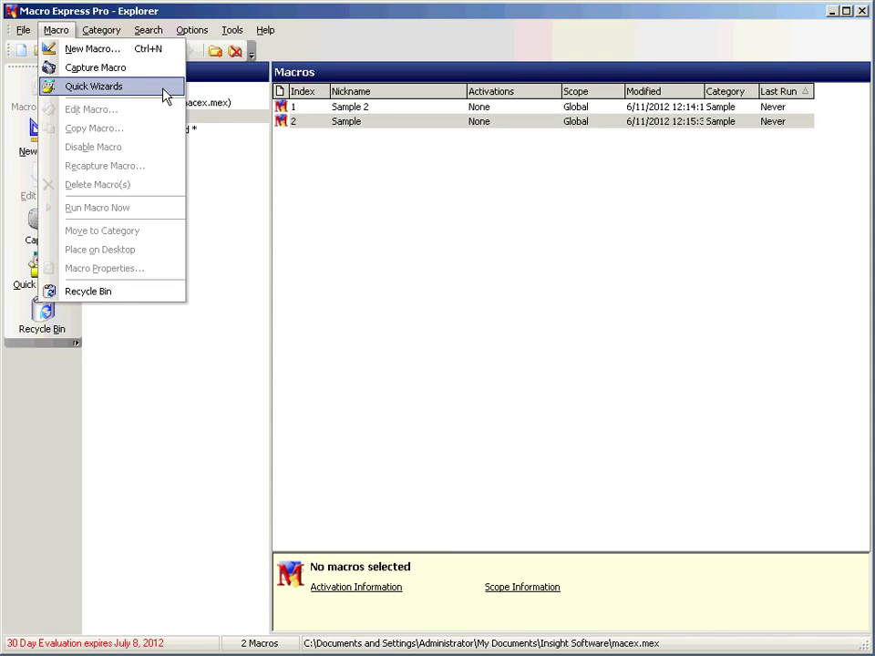
Copy the Sample 2 macro with the nickname Sample 3 and the initial activation None
left_click(362, 113)
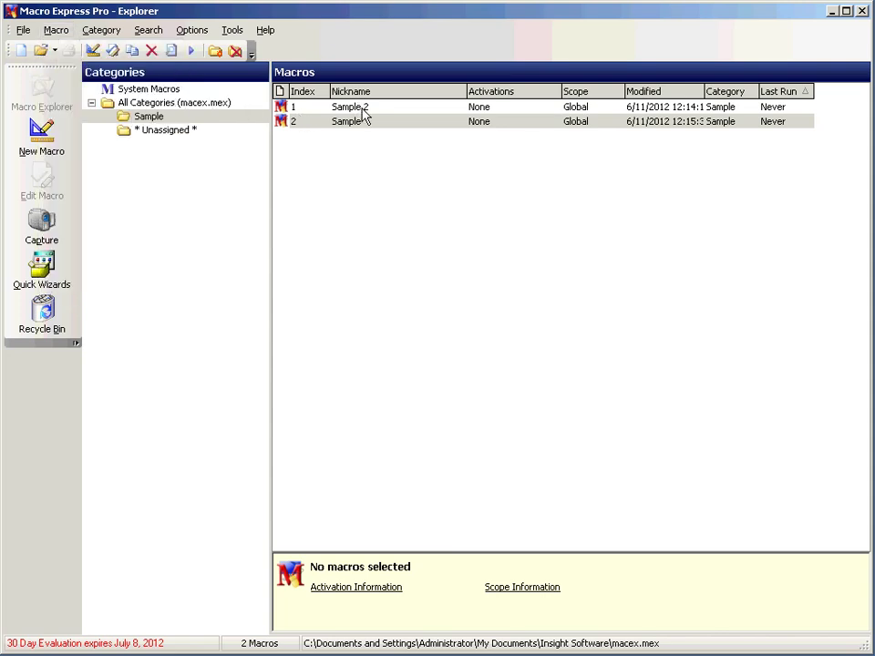
right_click(363, 111)
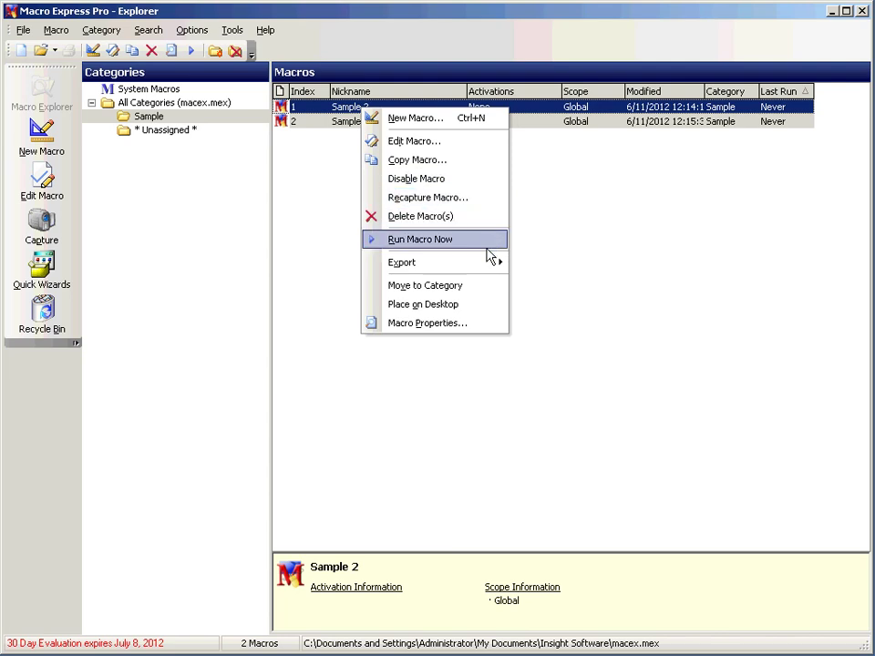
mouse_move(483, 263)
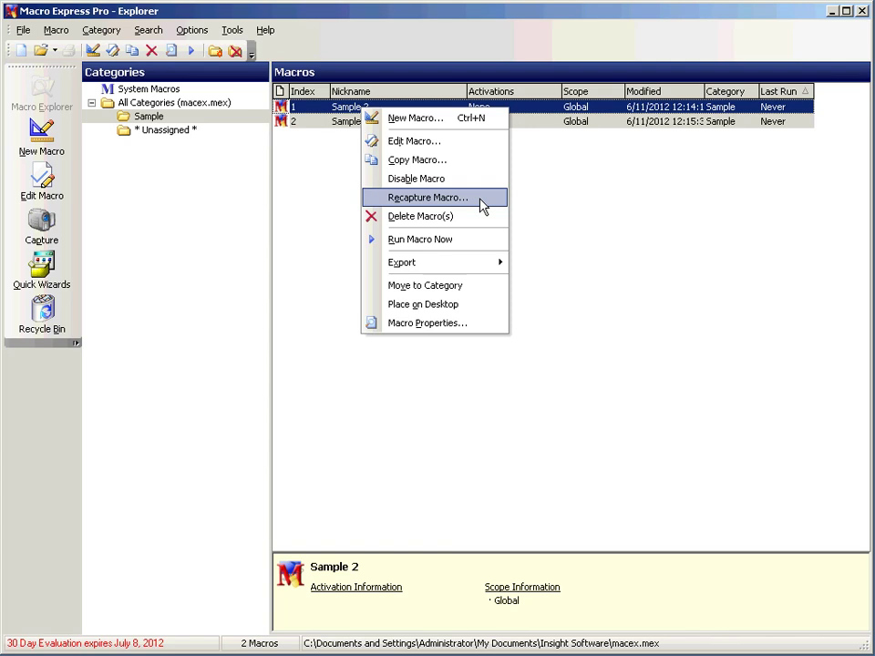
left_click(478, 164)
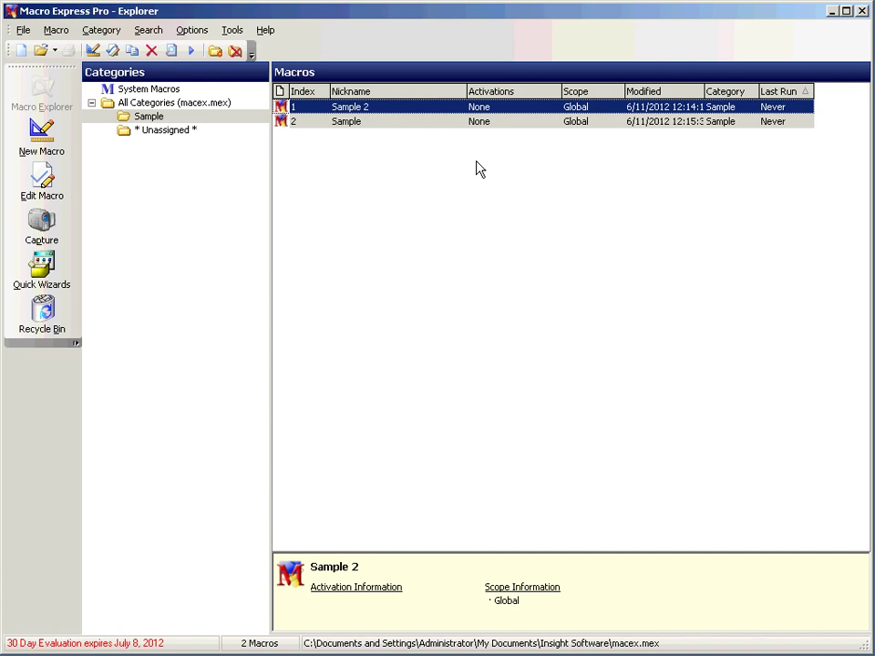
left_click(448, 466)
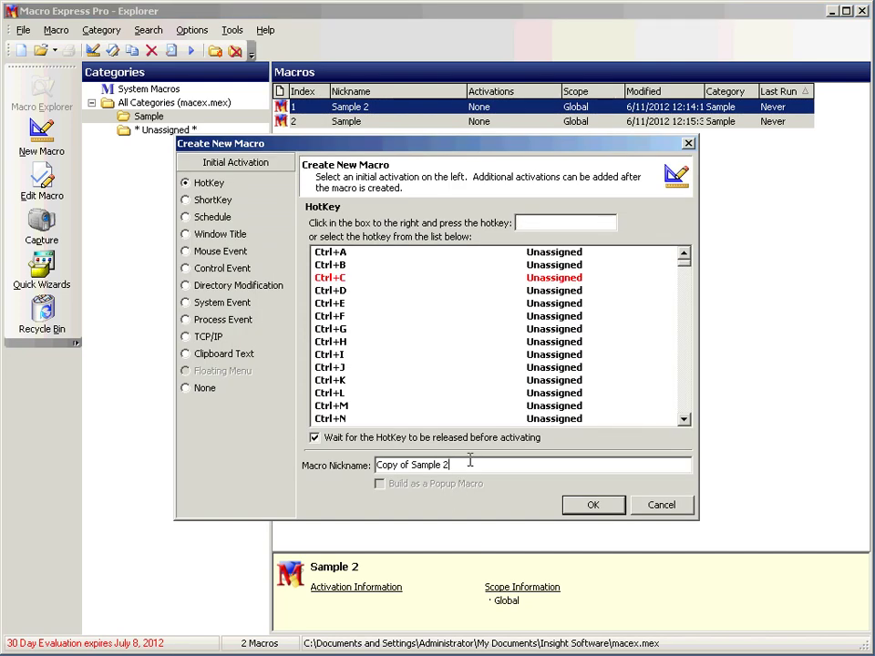
key("BackSpace")
type("3")
left_click(411, 465)
key("BackSpace")
key("BackSpace")
key("BackSpace")
key("BackSpace")
key("BackSpace")
key("BackSpace")
key("BackSpace")
key("BackSpace")
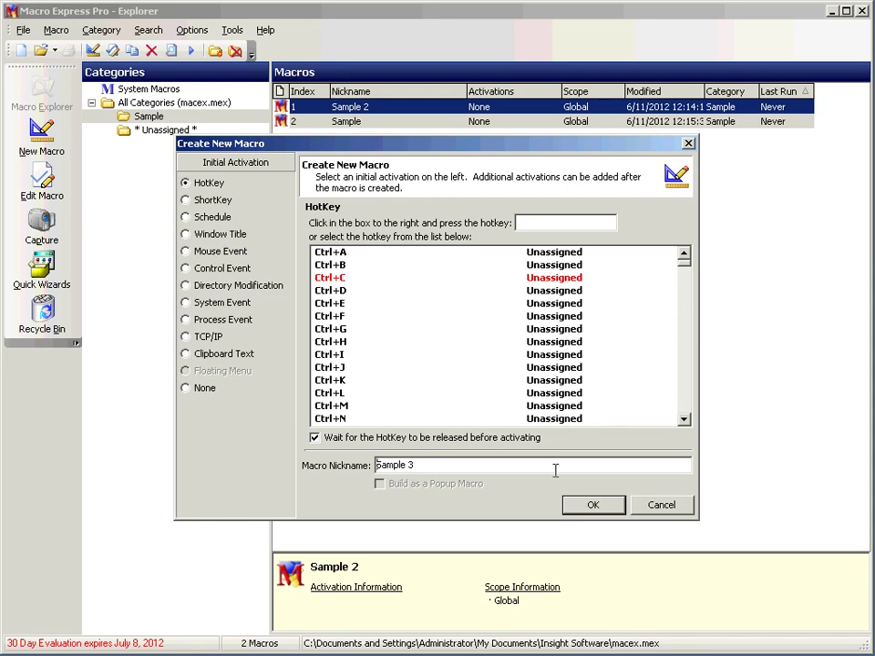
left_click(206, 389)
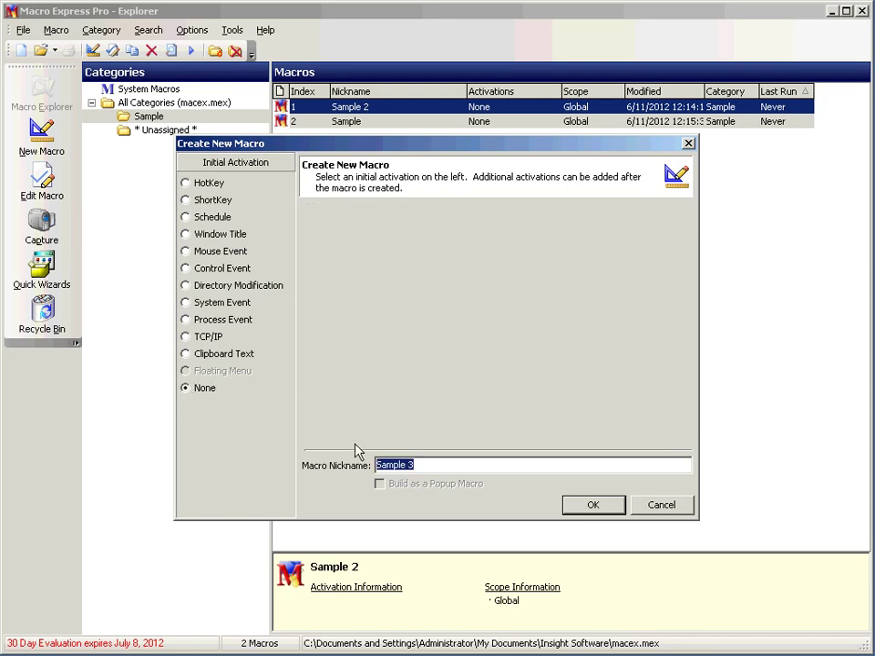
left_click(589, 506)
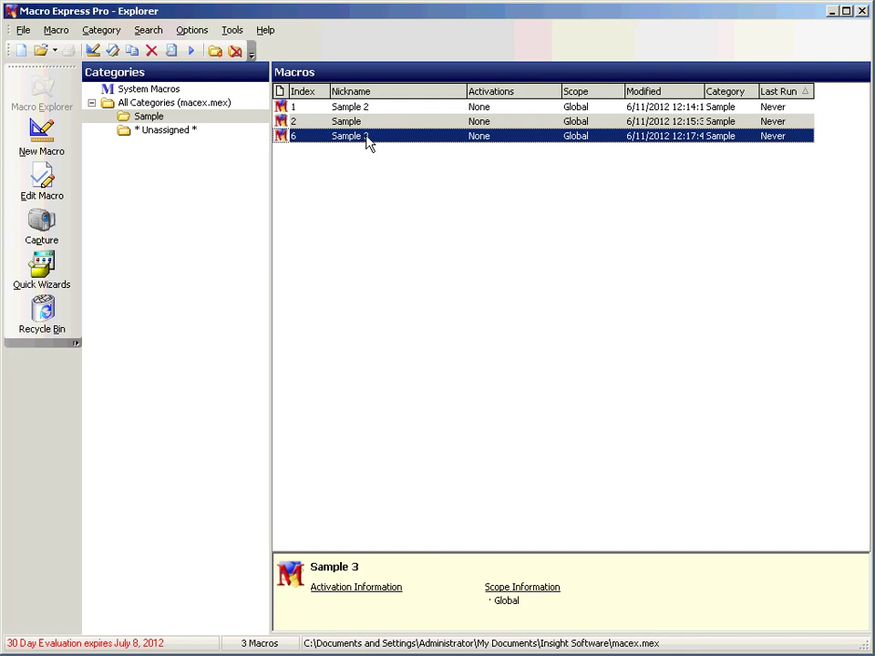
Disable the Sample 3 macro
right_click(367, 142)
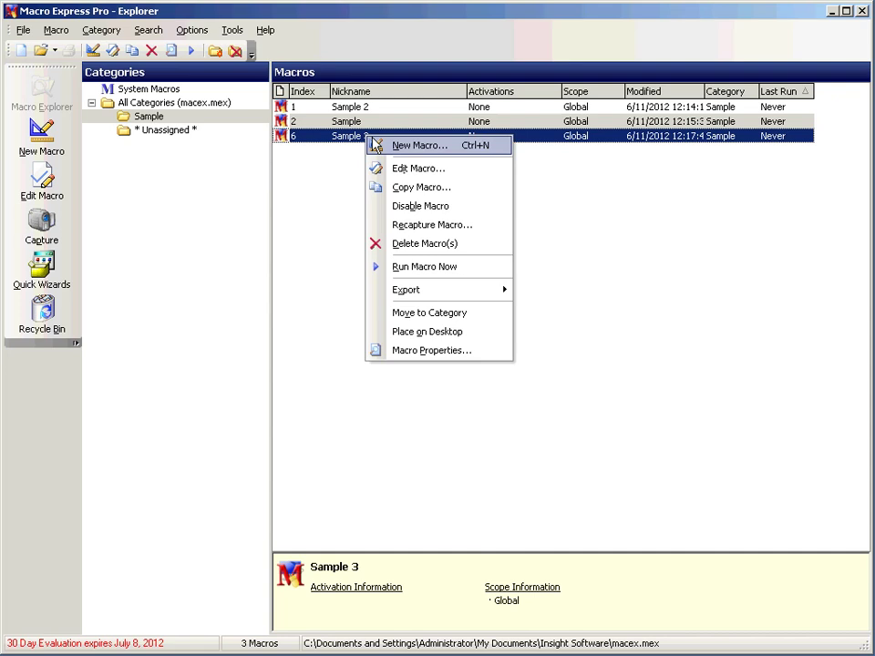
left_click(429, 204)
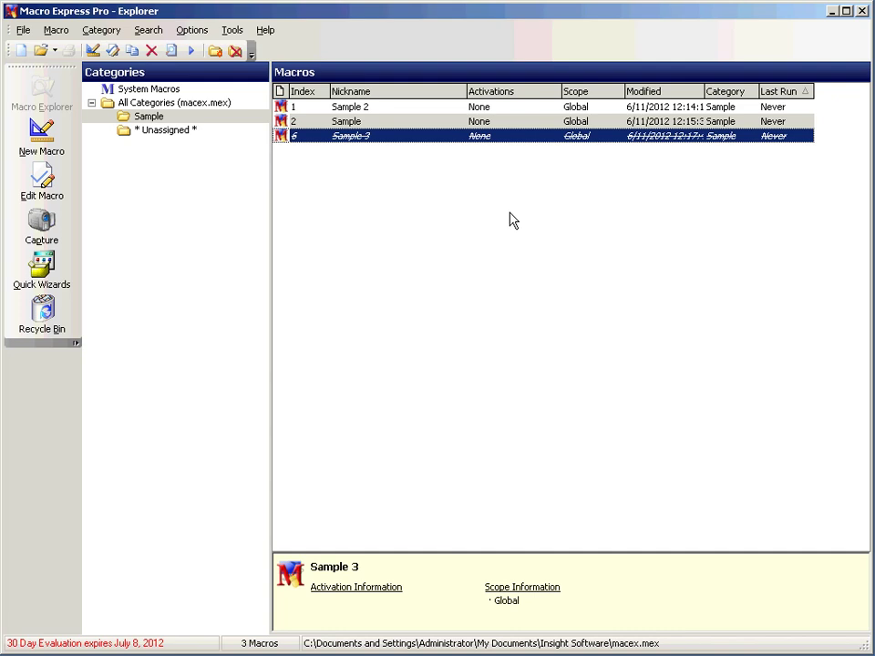
Toggle the enabled state of all macros in the Sample category, and toggle it back
right_click(146, 117)
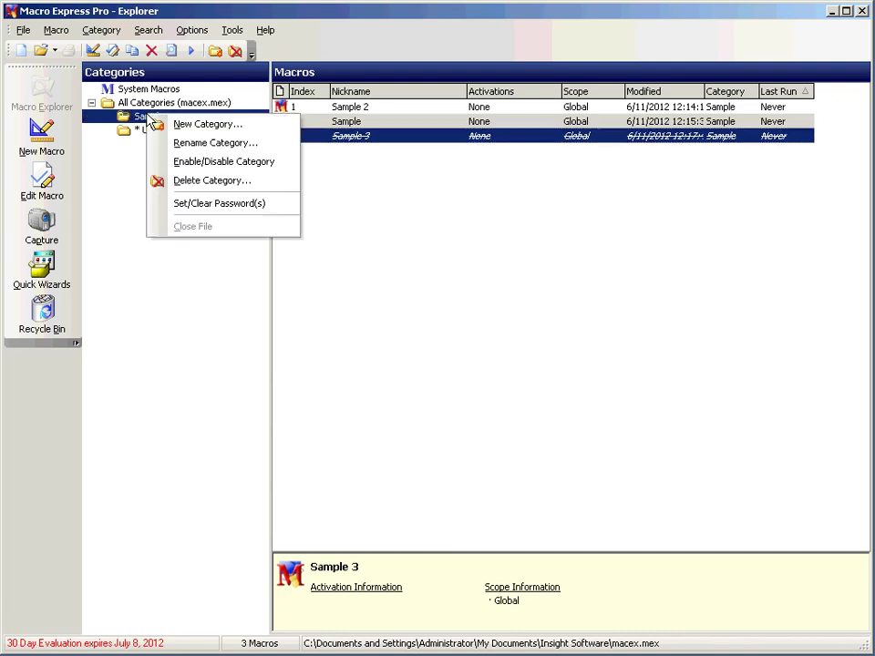
left_click(208, 163)
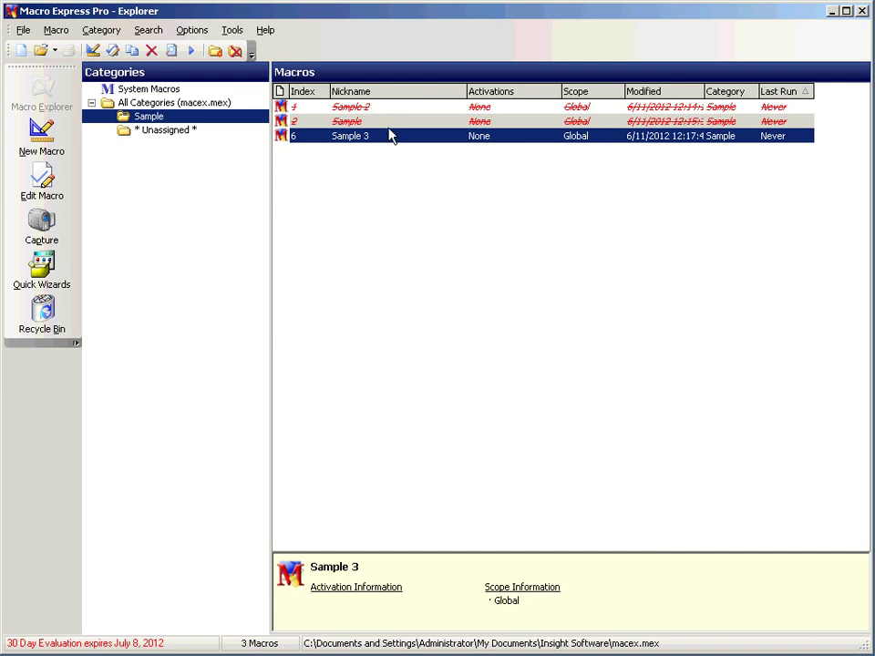
right_click(168, 117)
left_click(239, 165)
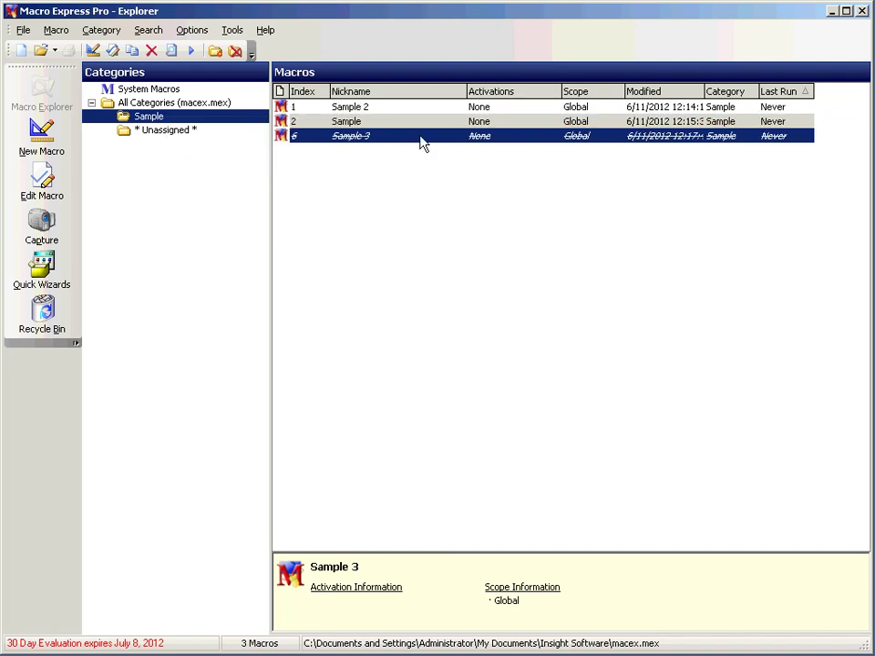
Delete the disabled Sample 3 macro and confirm the deletion
right_click(376, 140)
left_click(453, 243)
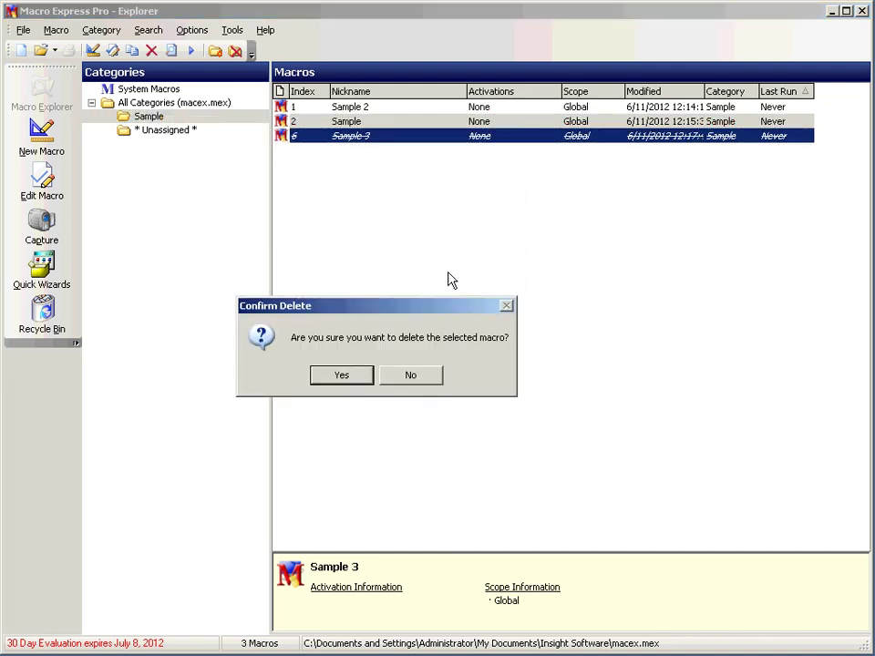
left_click(334, 379)
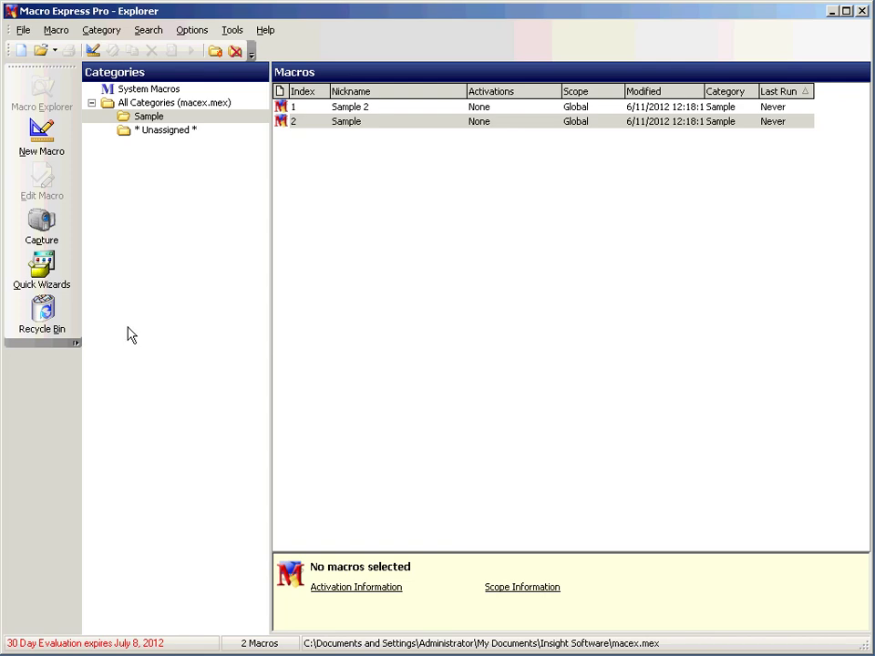
Inspect the deleted macros from macex.mex in the Recycle Bin and empty the whole bin
left_click(41, 312)
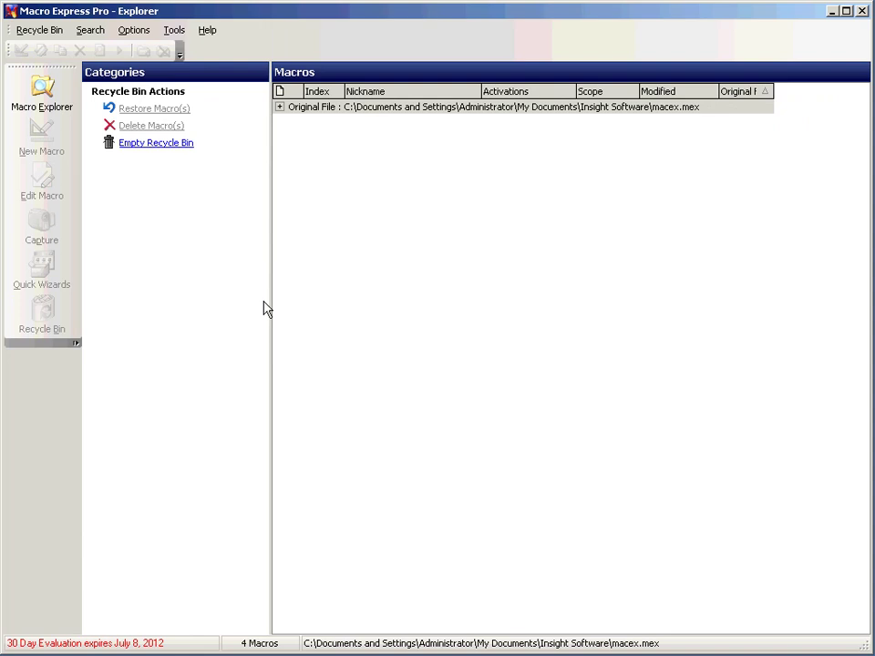
left_click(279, 106)
left_click(396, 124)
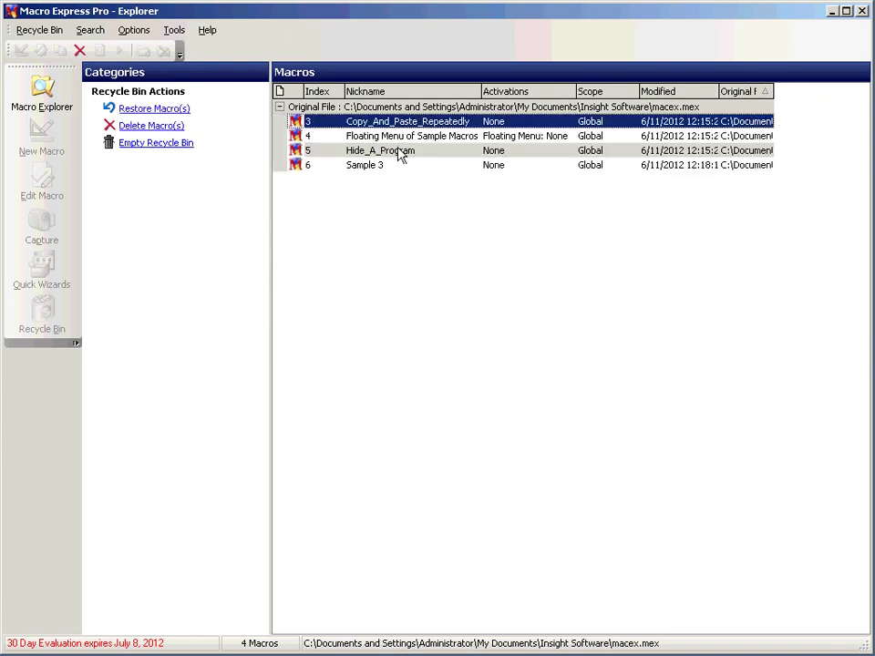
left_click(400, 152, "shift")
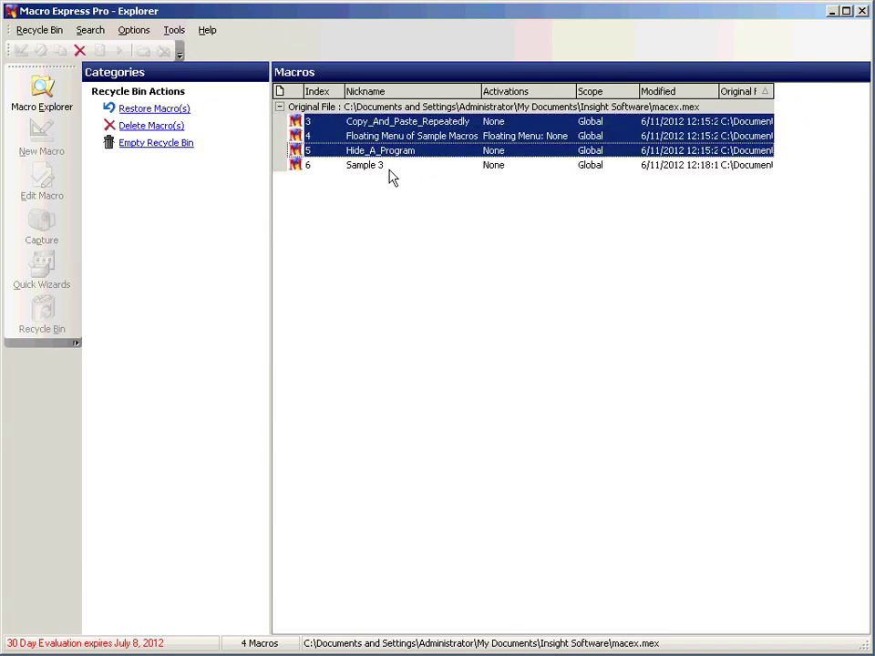
left_click(387, 168)
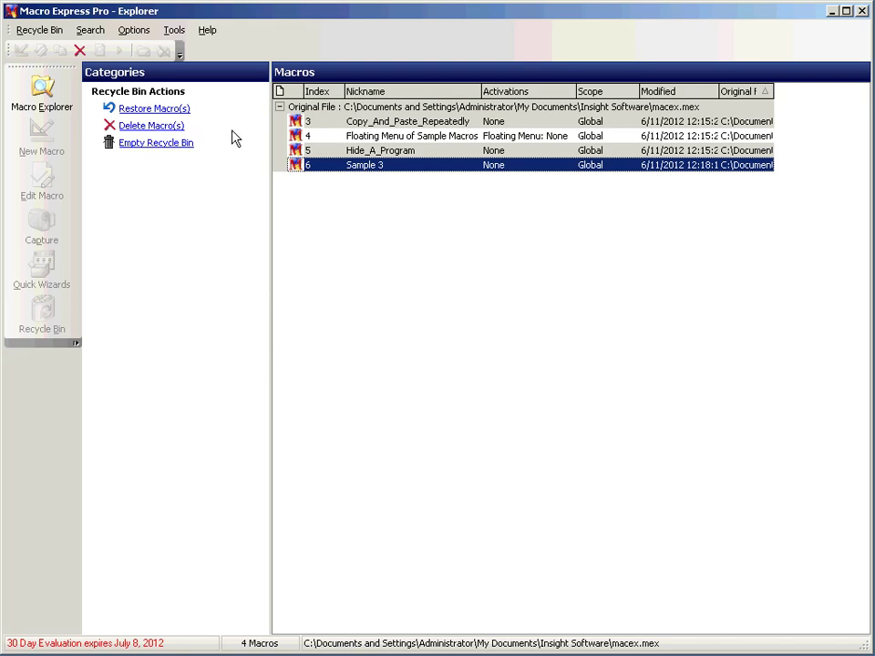
left_click(153, 150)
left_click(343, 378)
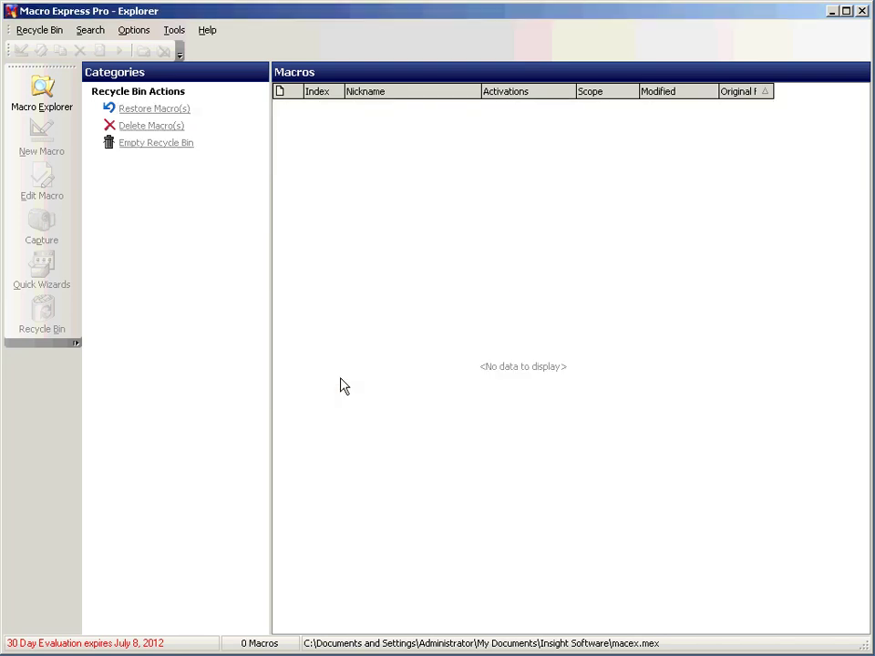
Return to the macro list and start a new macro nicknamed Sample 3 in the Sample category, with hotkey Ctrl+Alt+E
left_click(53, 95)
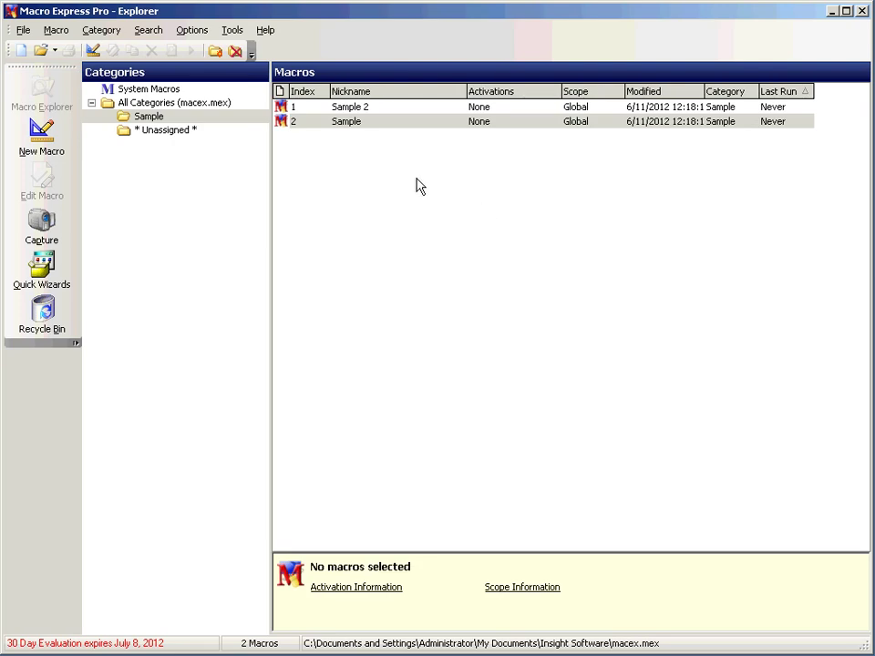
right_click(381, 211)
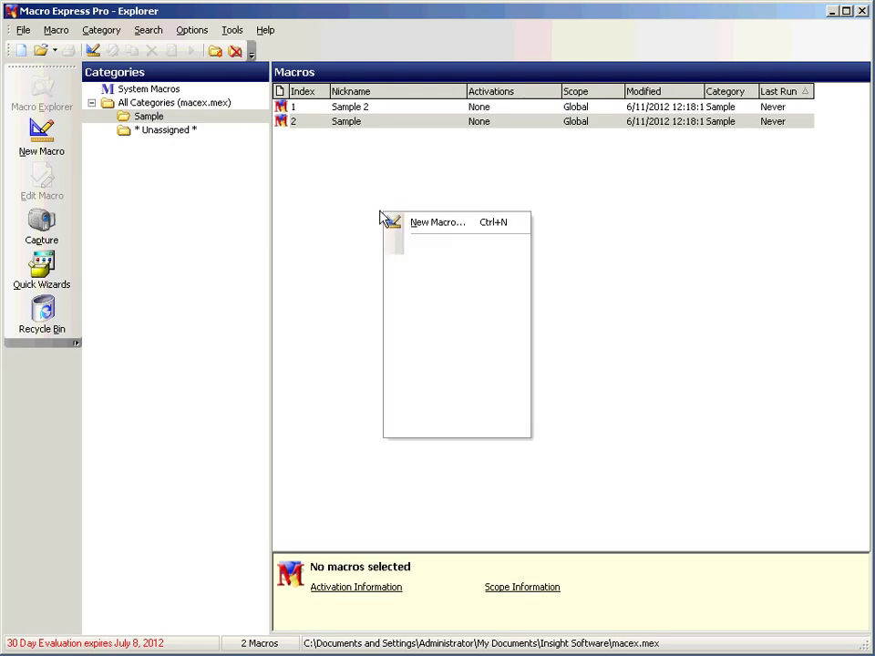
left_click(439, 223)
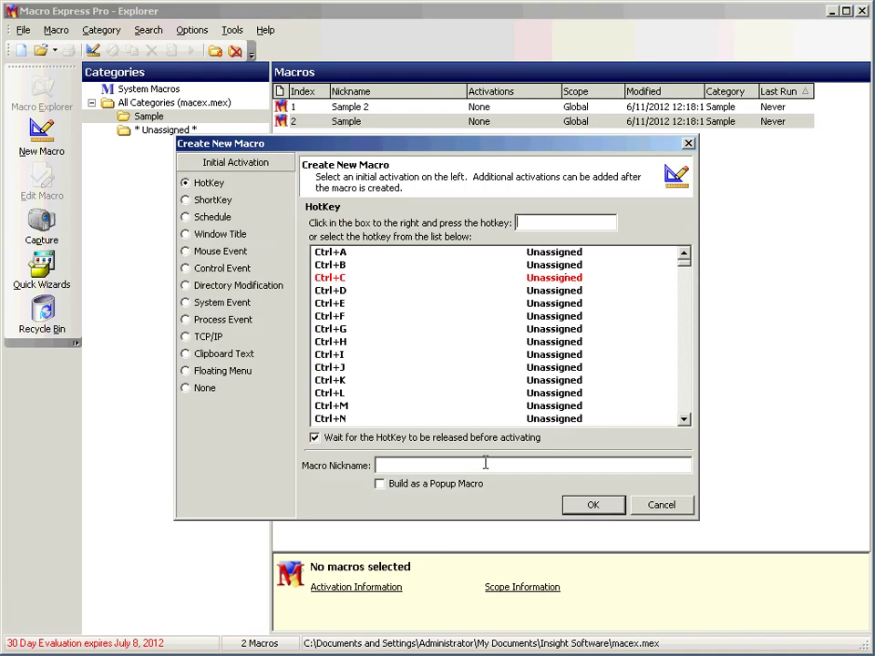
left_click(485, 467)
type("Sample 3")
left_click(549, 222)
key("ctrl+alt+e")
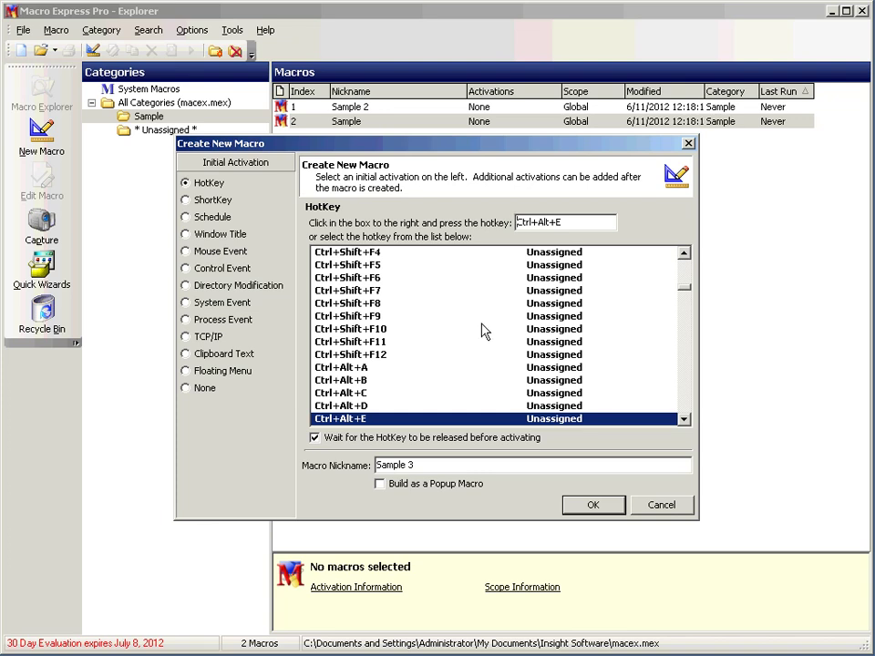
Try alternative hotkeys from the hotkey list: Ctrl+Shift+F9, Ctrl+F5 and Ctrl+Alt+M
left_click(389, 317)
scroll(391, 317, "up", 20)
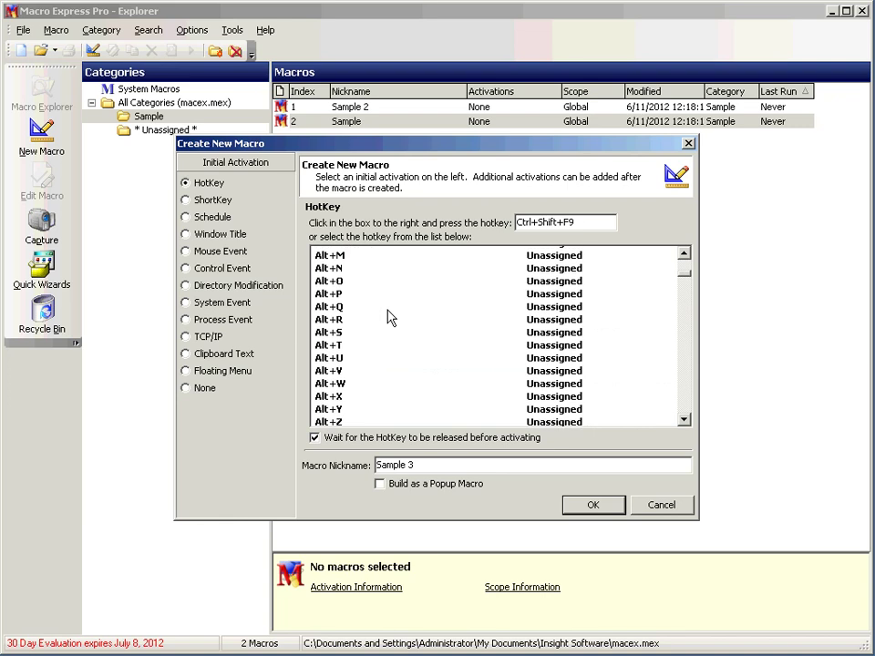
scroll(388, 316, "up", 7)
left_click(366, 277)
scroll(406, 317, "down", 7)
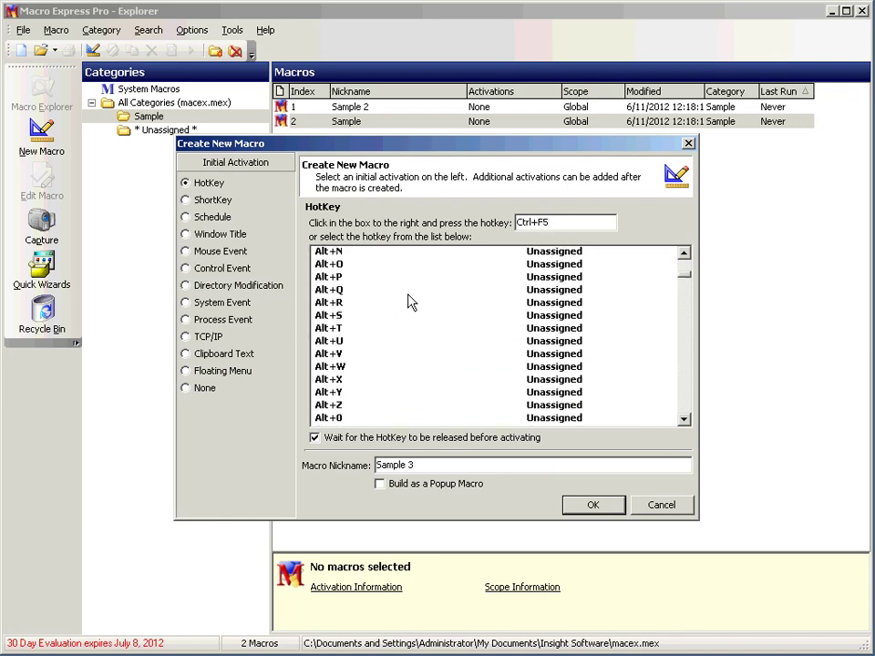
scroll(415, 314, "down", 20)
left_click(407, 369)
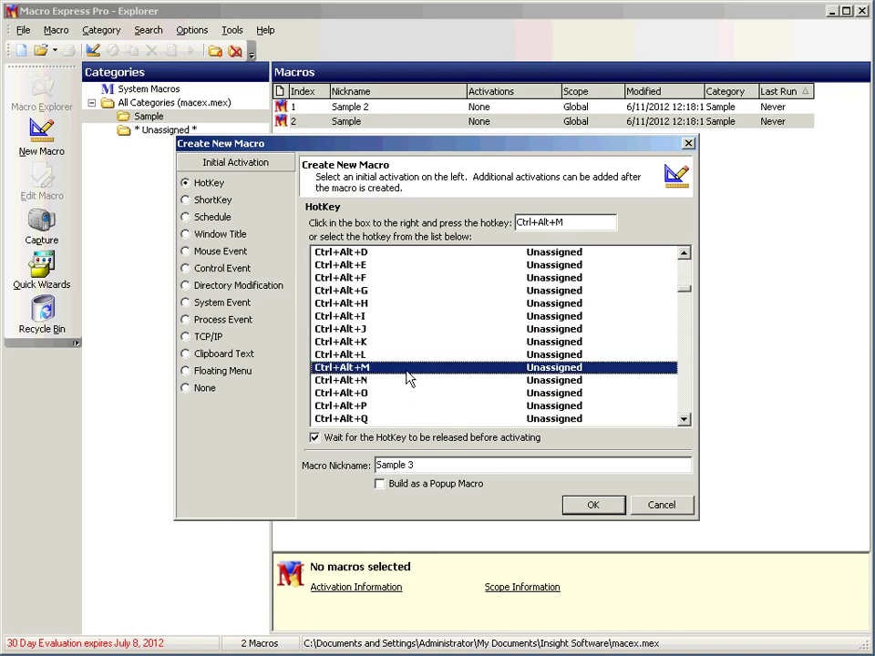
Try the hotkeys Ctrl+Alt+Shift+Y and Ctrl+Alt+Shift+S for Sample 3, ending on Ctrl+Alt+Shift+Y
left_click(565, 222)
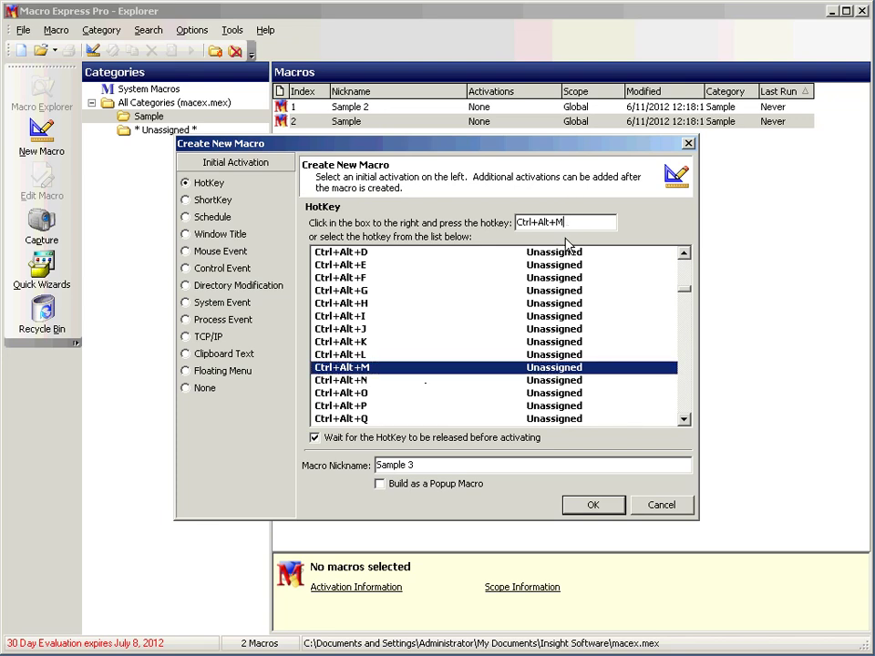
key("ctrl+alt+shift+y")
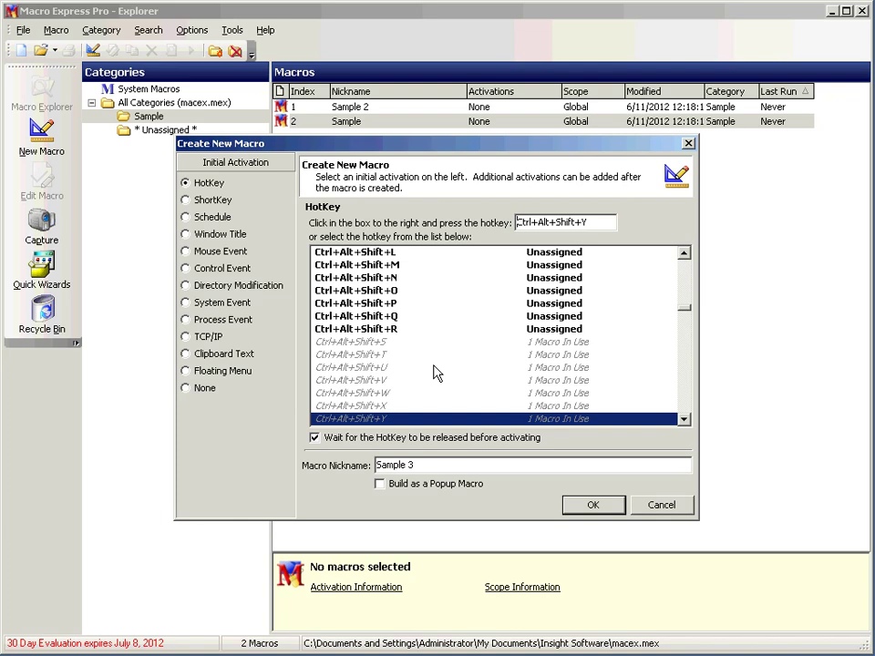
left_click(376, 347)
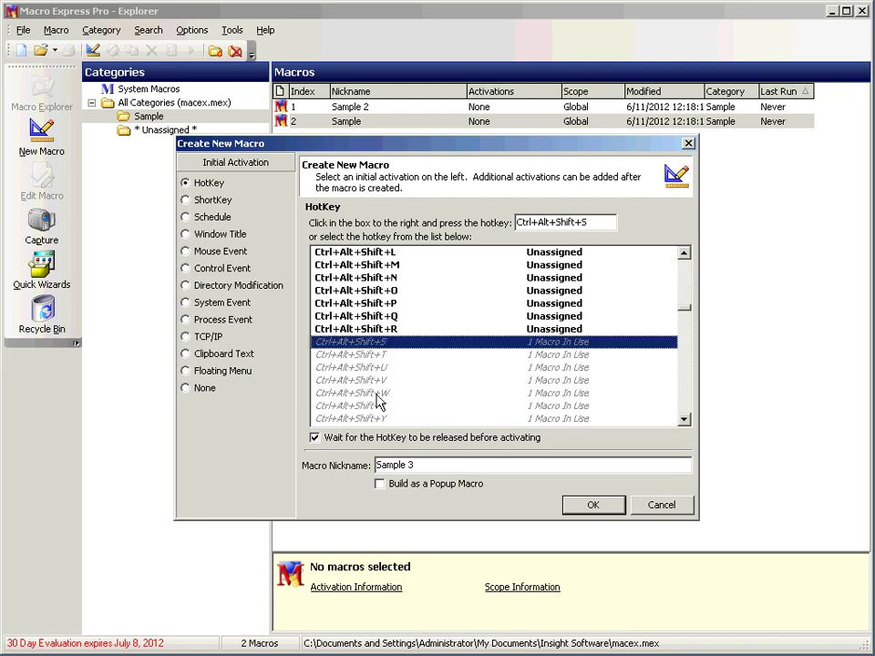
left_click(377, 419)
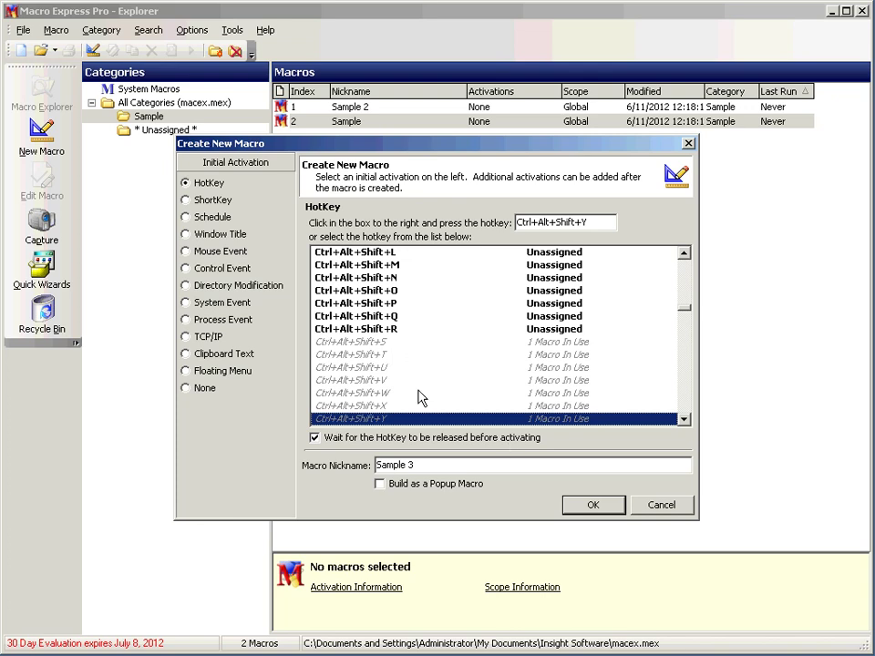
Try ShortKey as the initial activation with "sample" as the original ShortKey
left_click(208, 199)
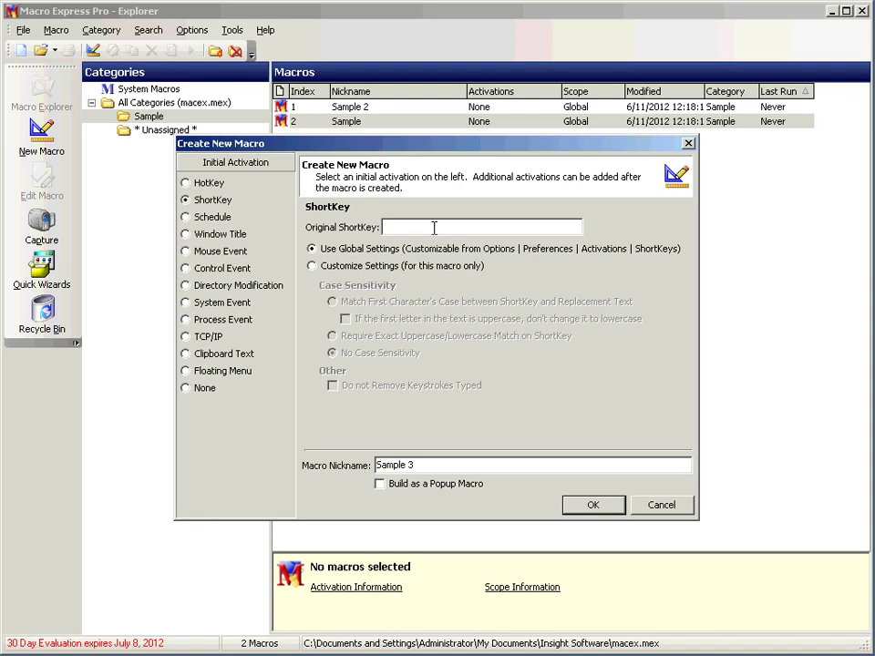
type("sample")
Try Schedule as the initial activation, with the Hourly, Weekly and When the system has been idle run options
left_click(222, 220)
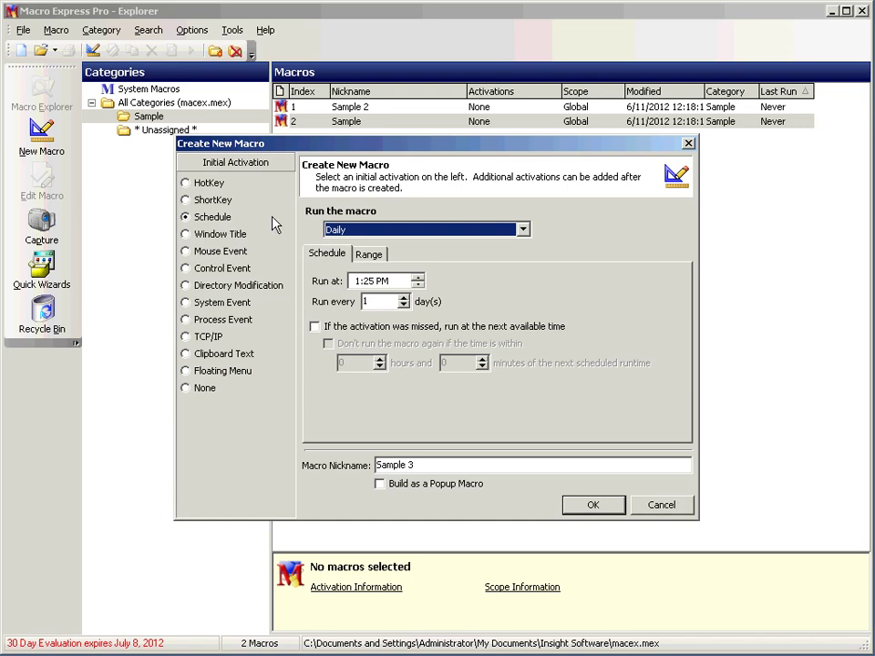
left_click(523, 230)
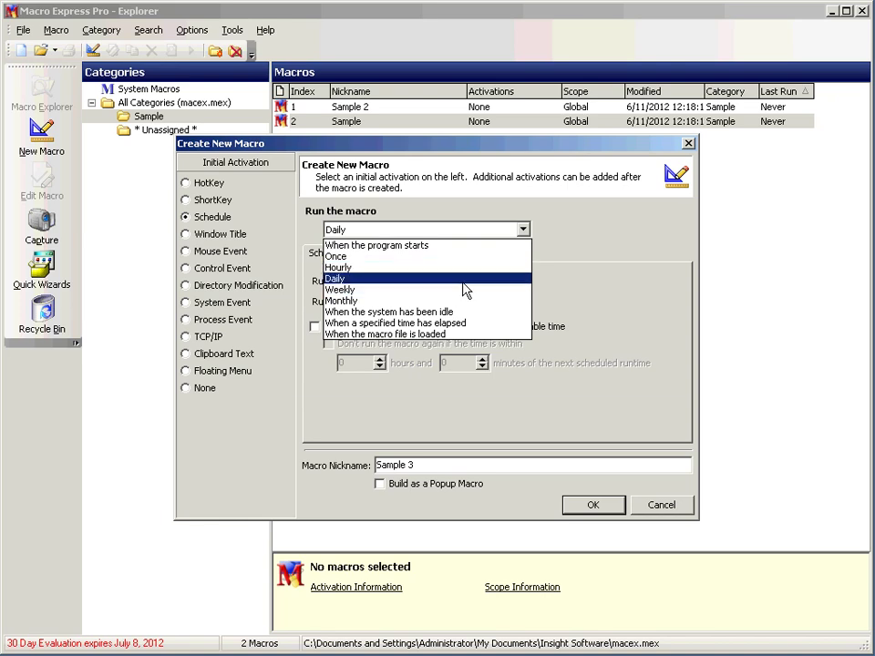
left_click(435, 267)
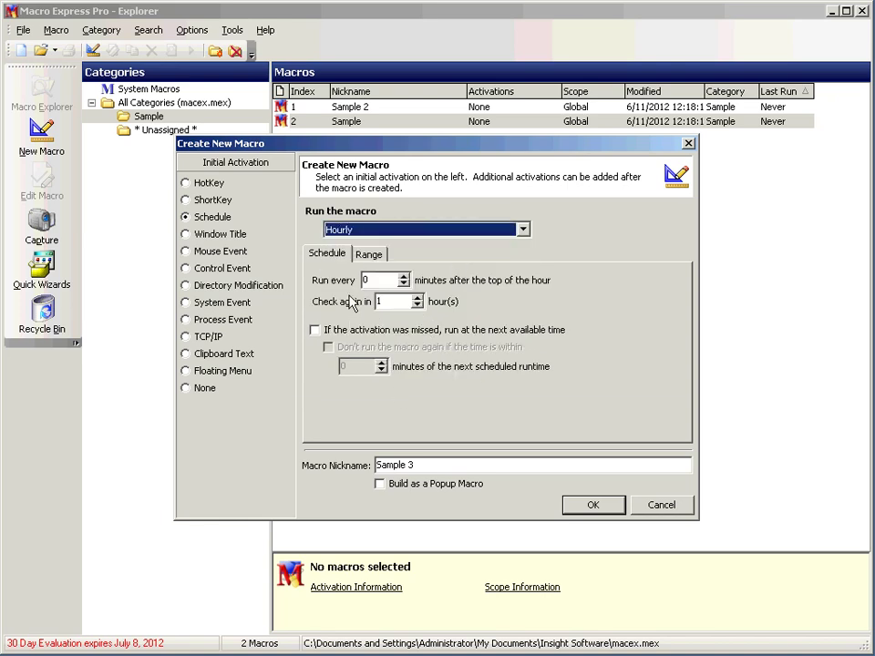
left_click(523, 230)
left_click(397, 290)
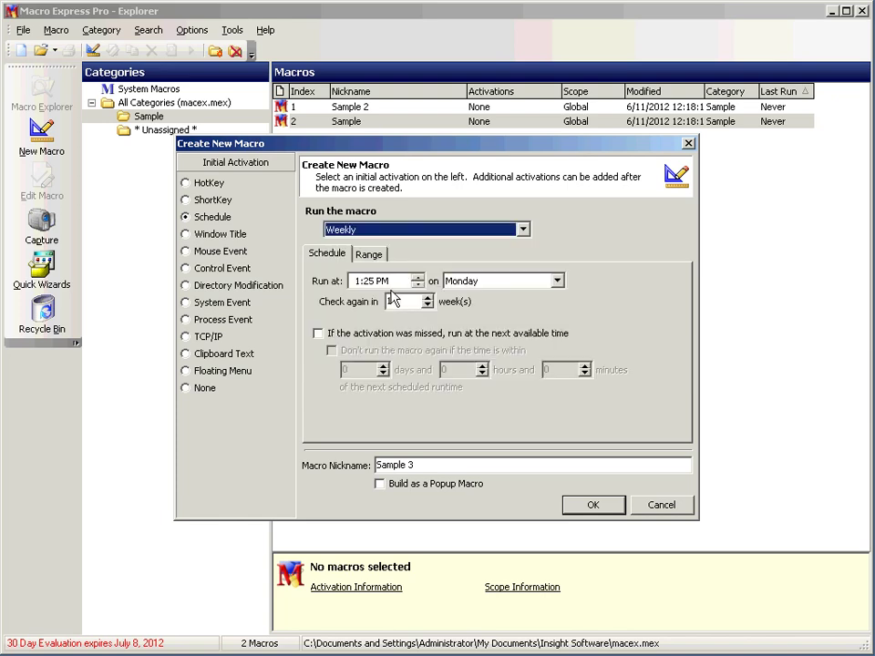
left_click(406, 231)
left_click(392, 313)
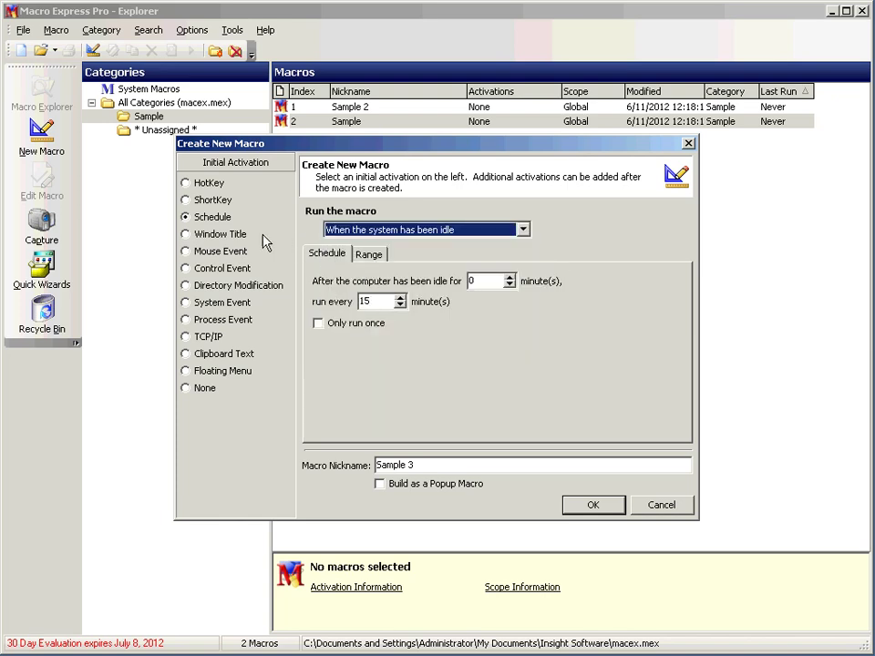
Examine the Window Title activation and the window events it can activate on
left_click(188, 235)
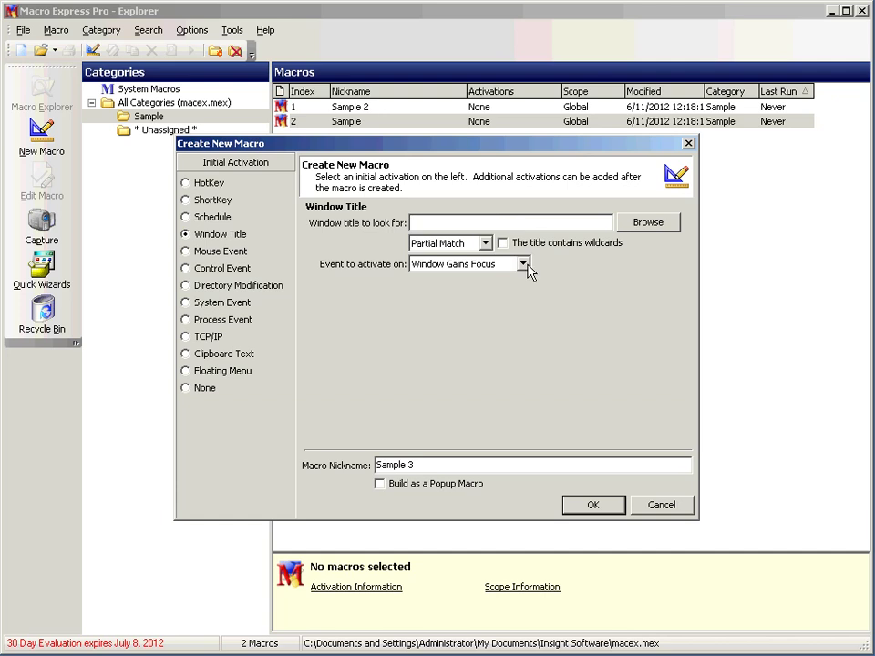
left_click(523, 264)
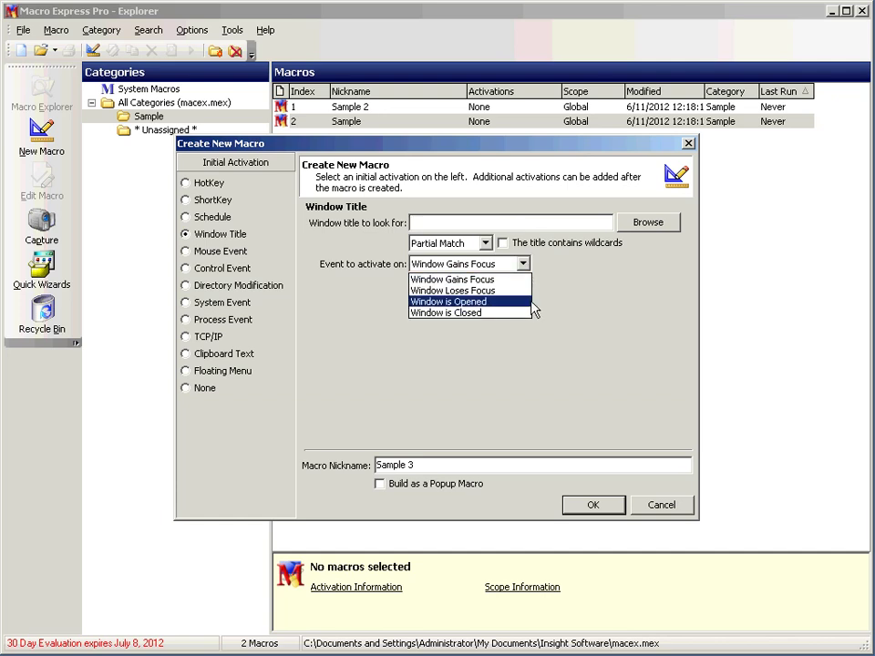
left_click(187, 258)
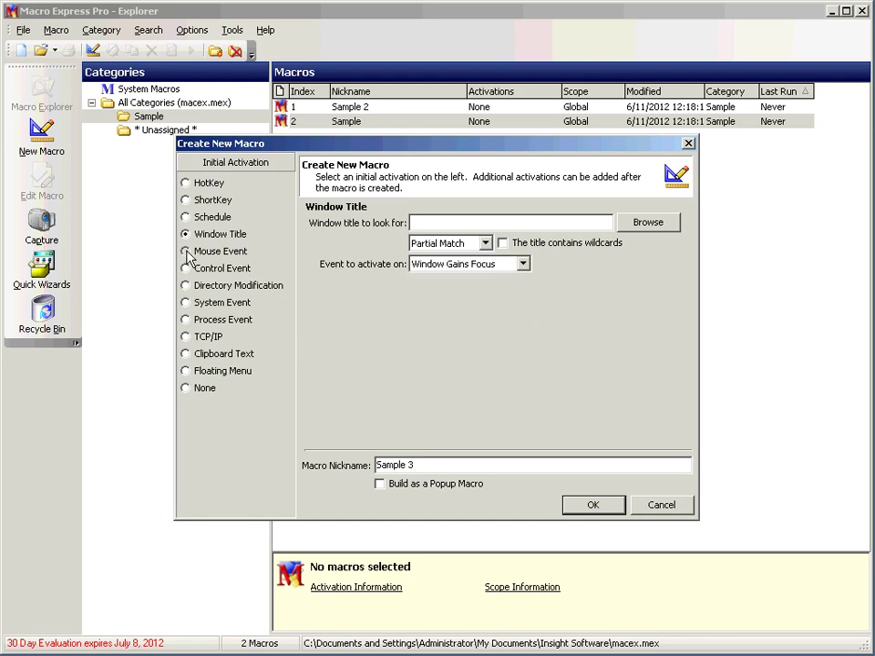
Try the Mouse Event activation on a specific part of a window, review the window parts, and return to Area on the screen
left_click(186, 252)
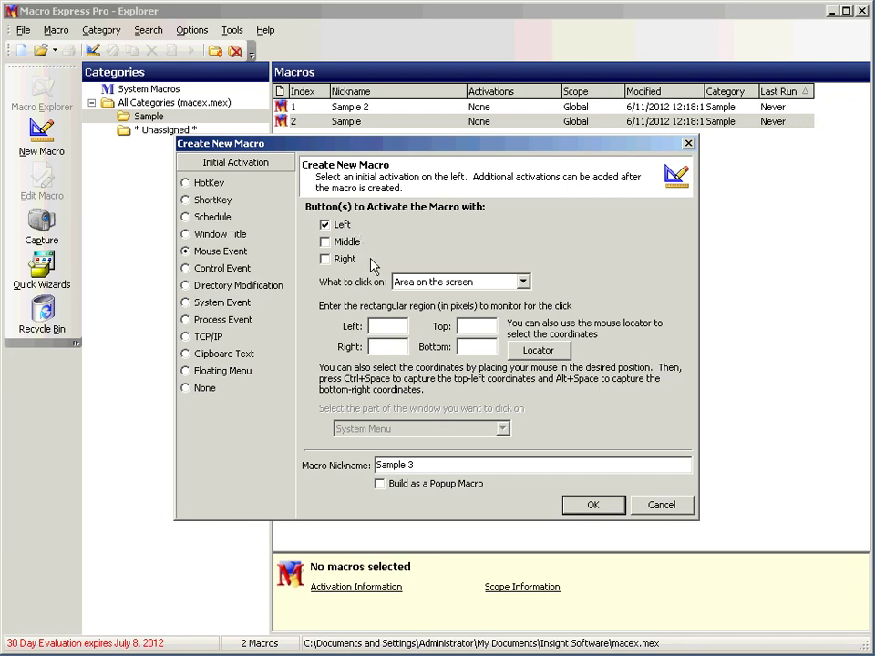
left_click(525, 283)
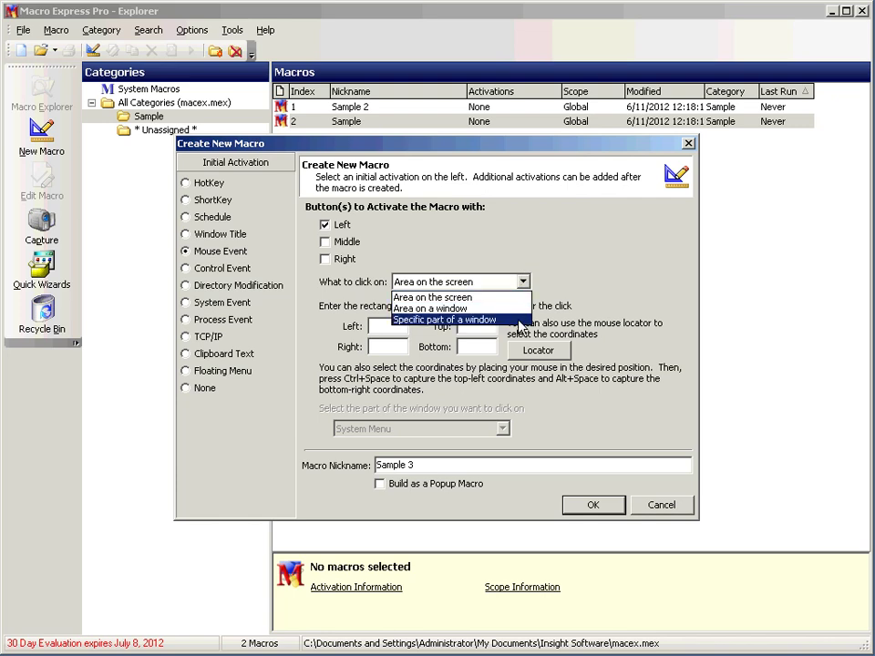
left_click(520, 320)
left_click(503, 429)
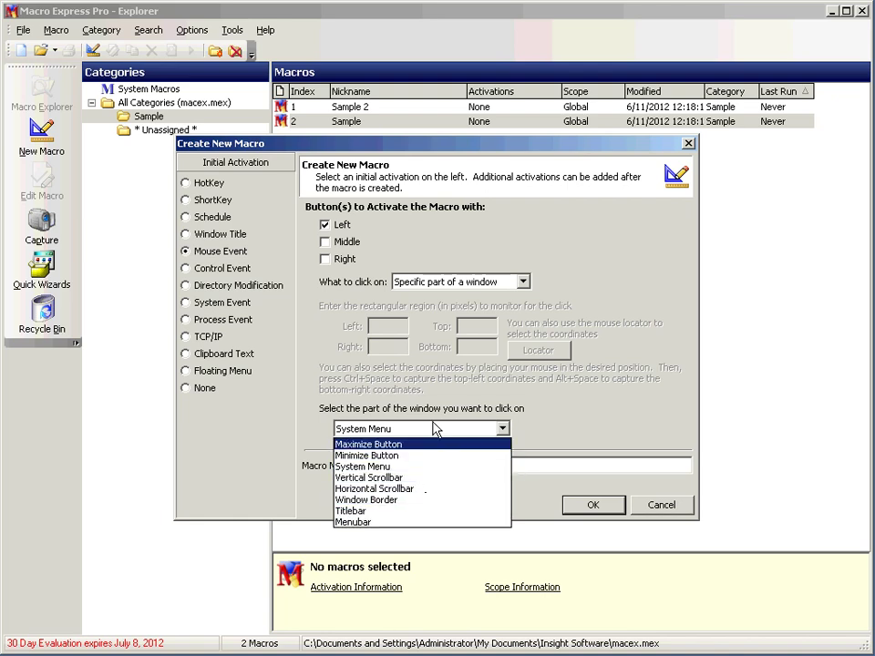
left_click(558, 288)
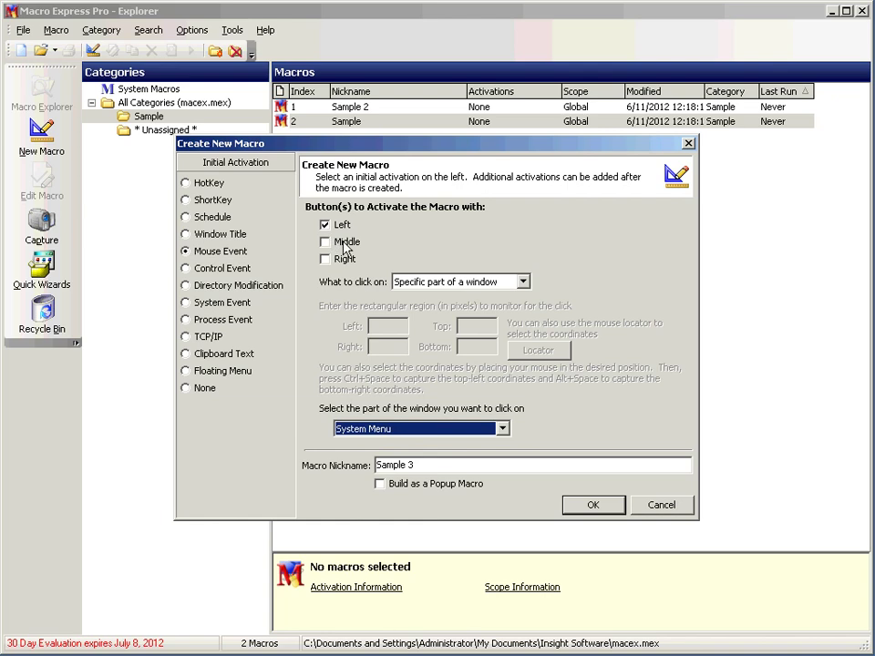
left_click(490, 282)
left_click(489, 298)
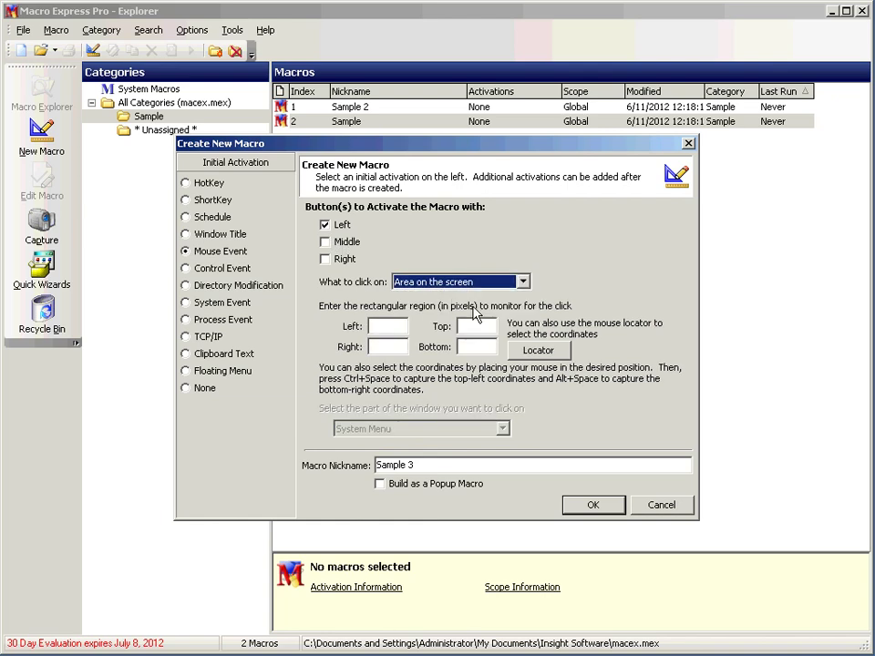
left_click(399, 321)
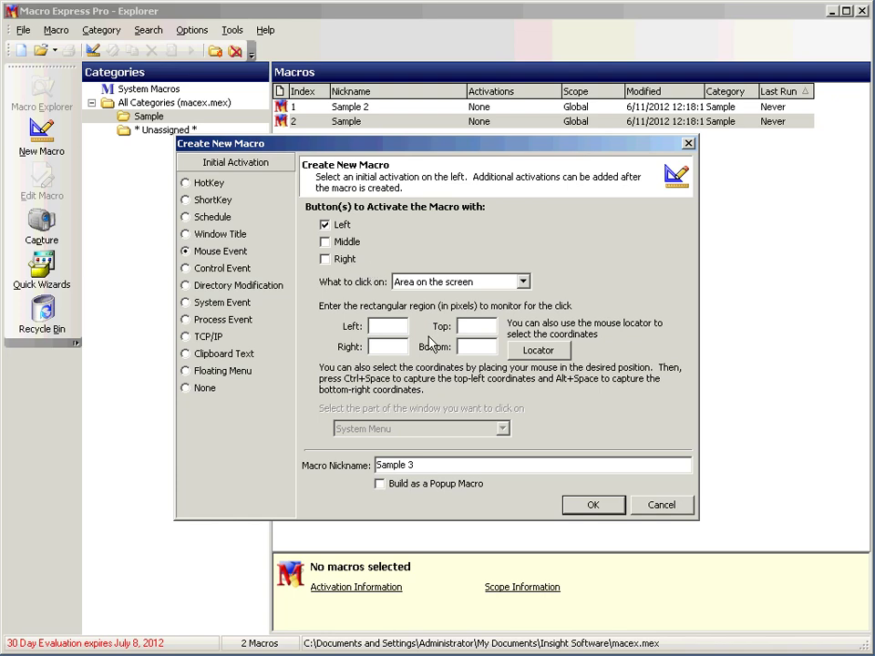
left_click(482, 348)
Examine the Control Event activation settings and the changes that the Directory Modification activation can watch for
left_click(186, 269)
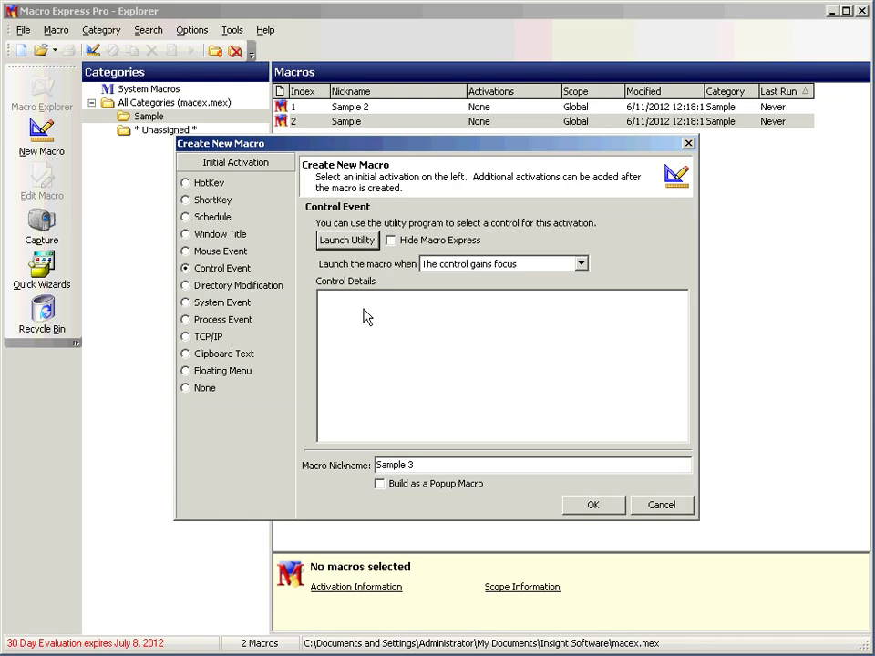
left_click(186, 286)
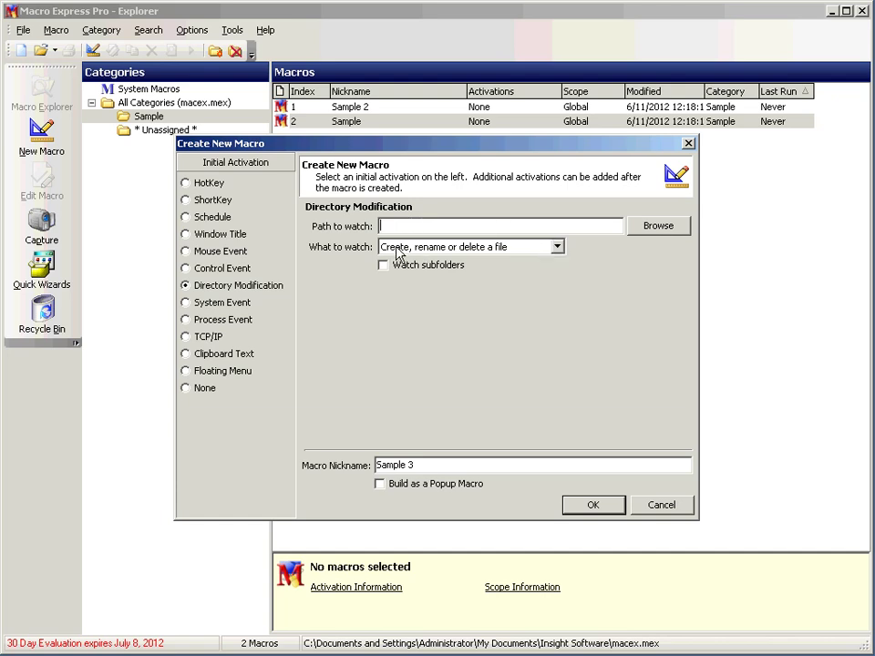
left_click(563, 253)
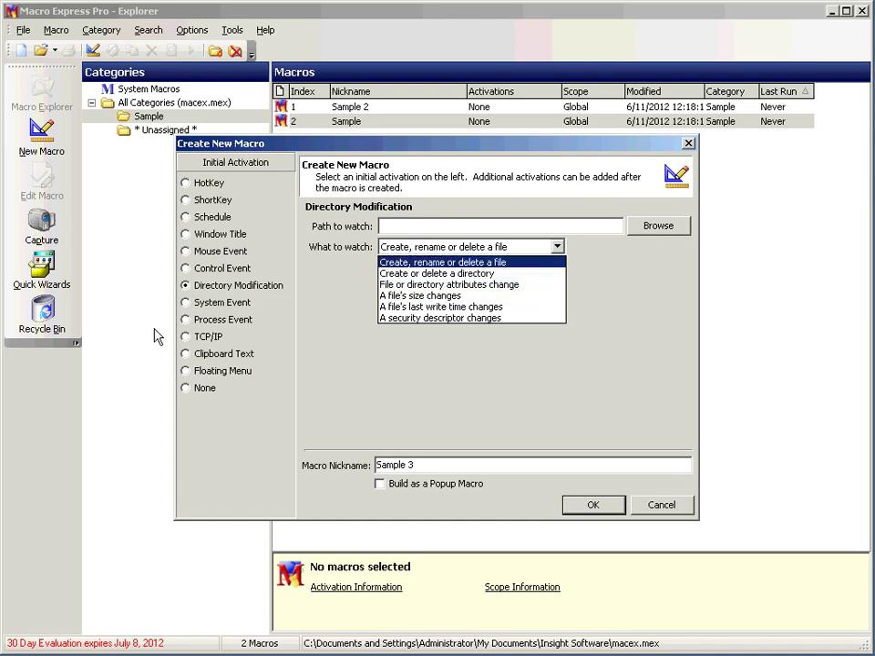
left_click(185, 307)
left_click(185, 307)
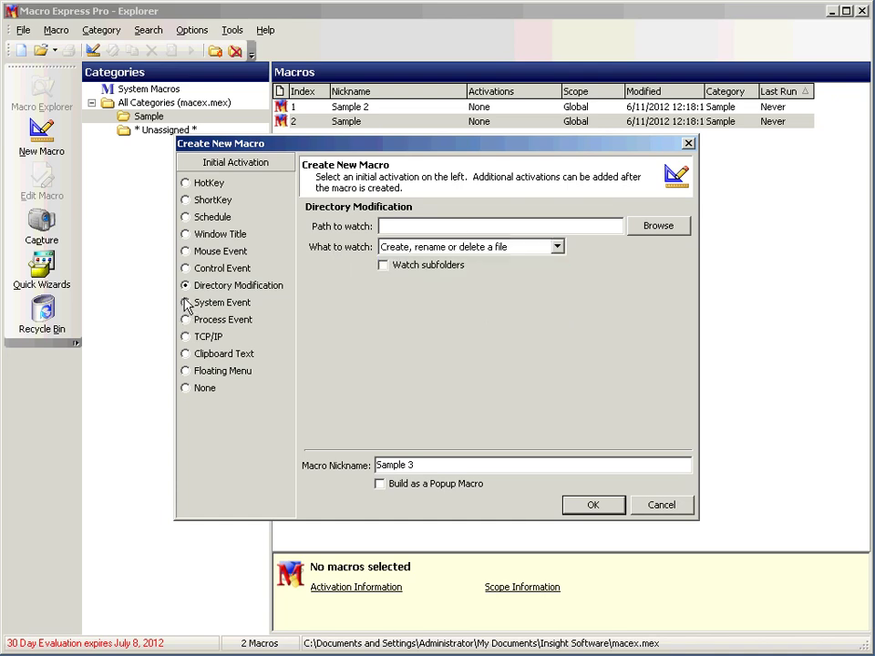
Examine the System Event activation and the kinds of system event it can activate on
left_click(185, 303)
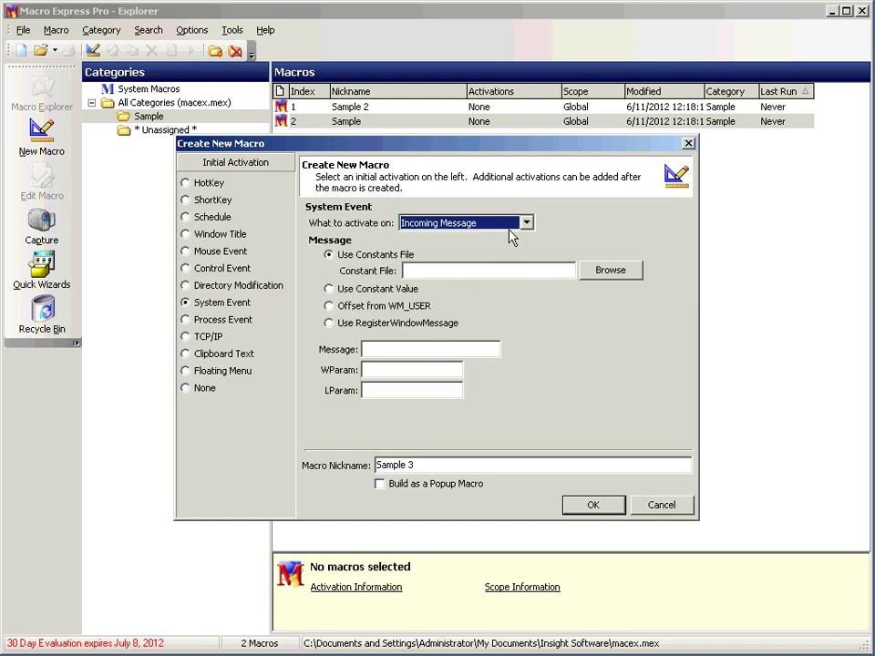
left_click(527, 224)
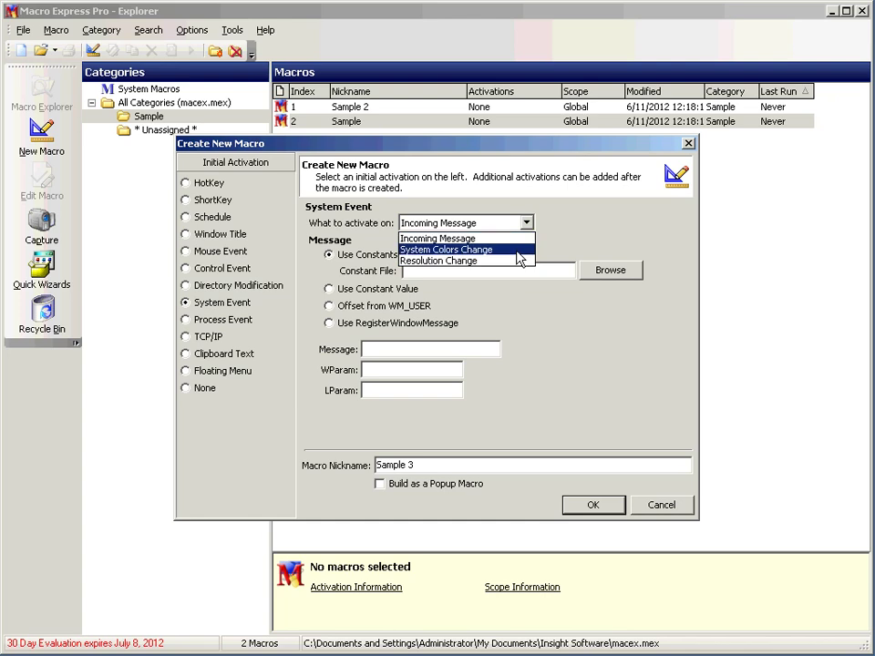
left_click(184, 331)
Examine the Process Event activation, including the process to watch and the process states it can watch for
left_click(186, 320)
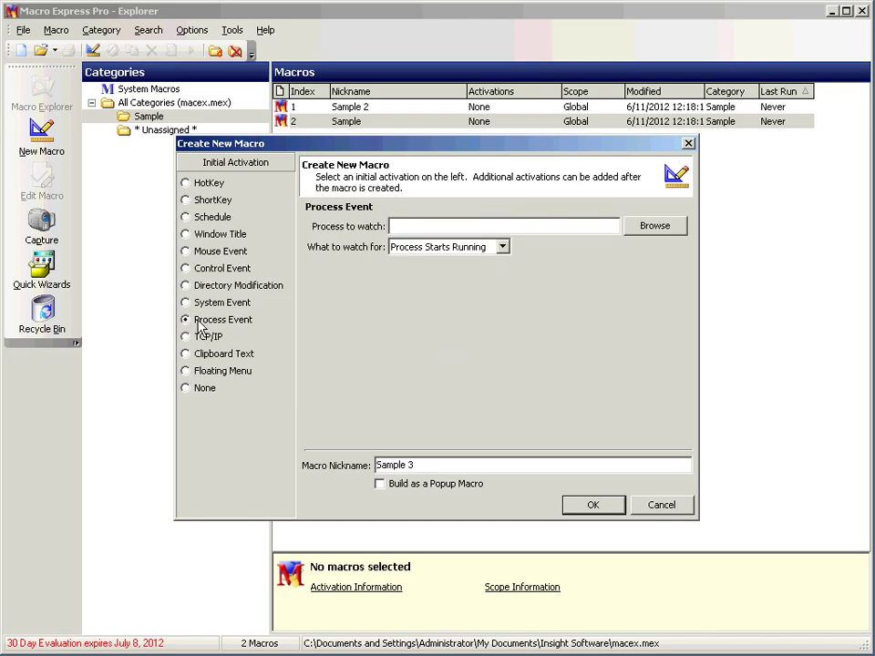
left_click(521, 226)
left_click(503, 247)
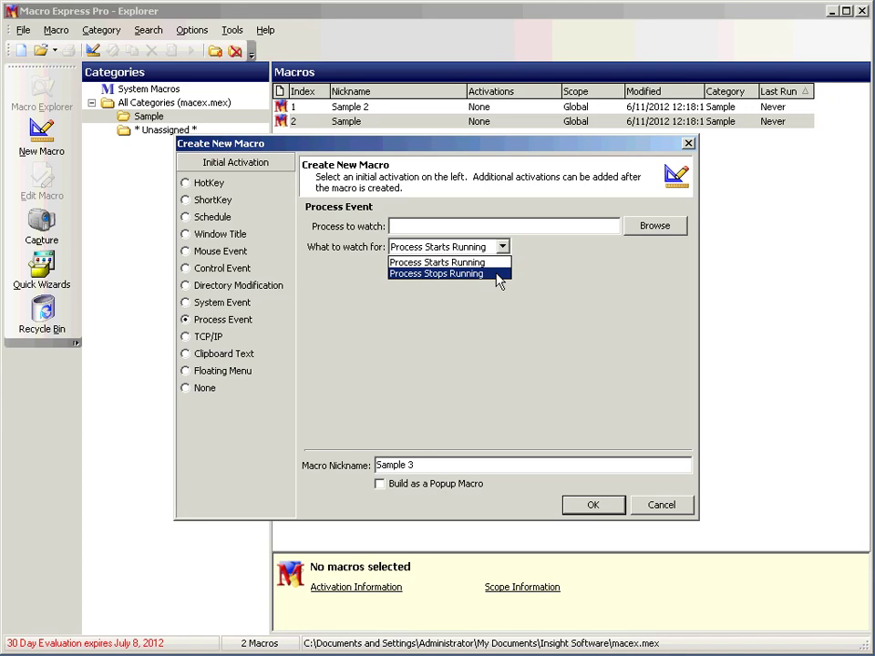
left_click(244, 343)
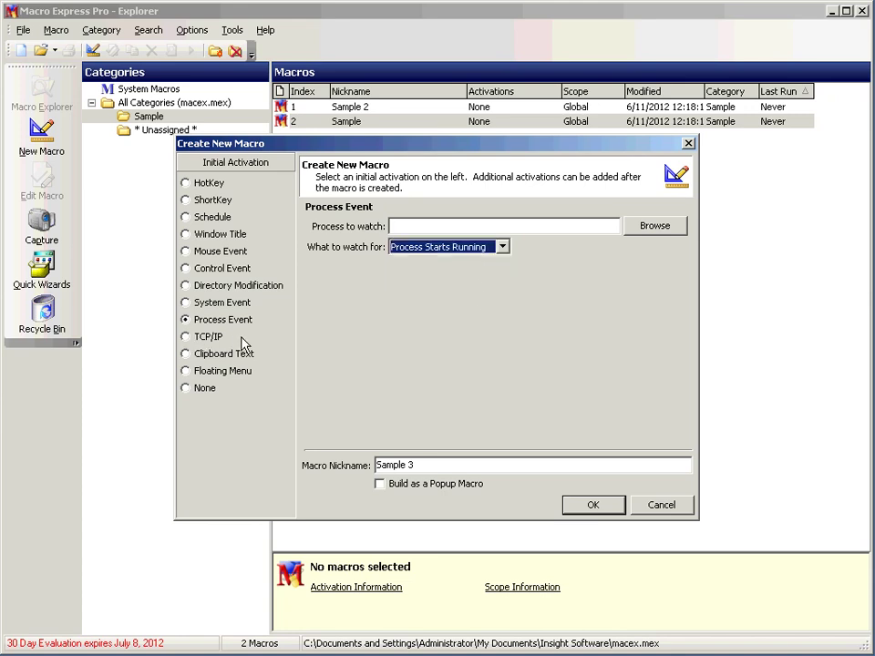
Examine the TCP/IP activation and the network connection states that can start the macro
left_click(210, 336)
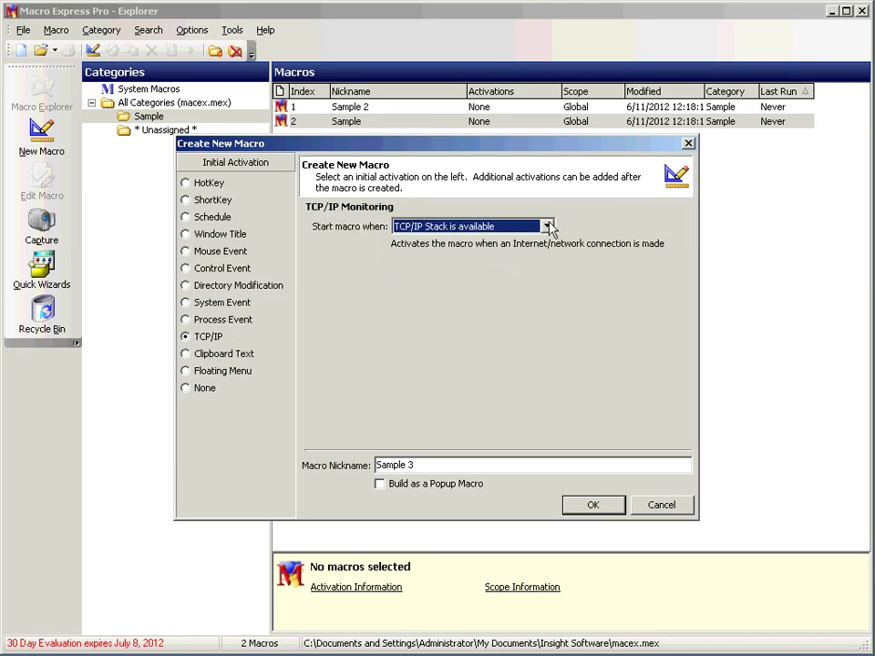
left_click(548, 226)
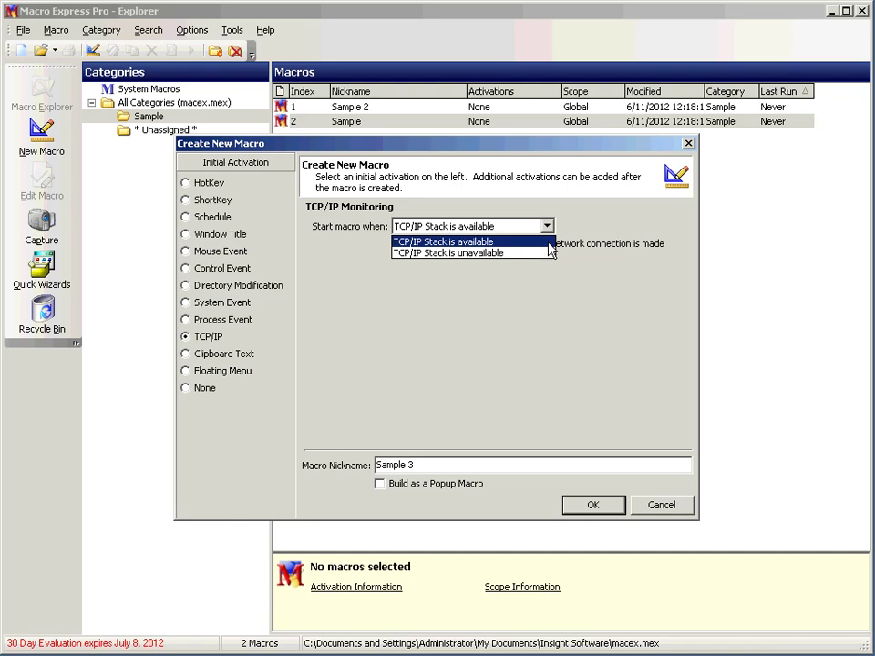
left_click(191, 361)
Examine the Clipboard Text activation and the comparison conditions it can apply to the clipboard text
left_click(189, 361)
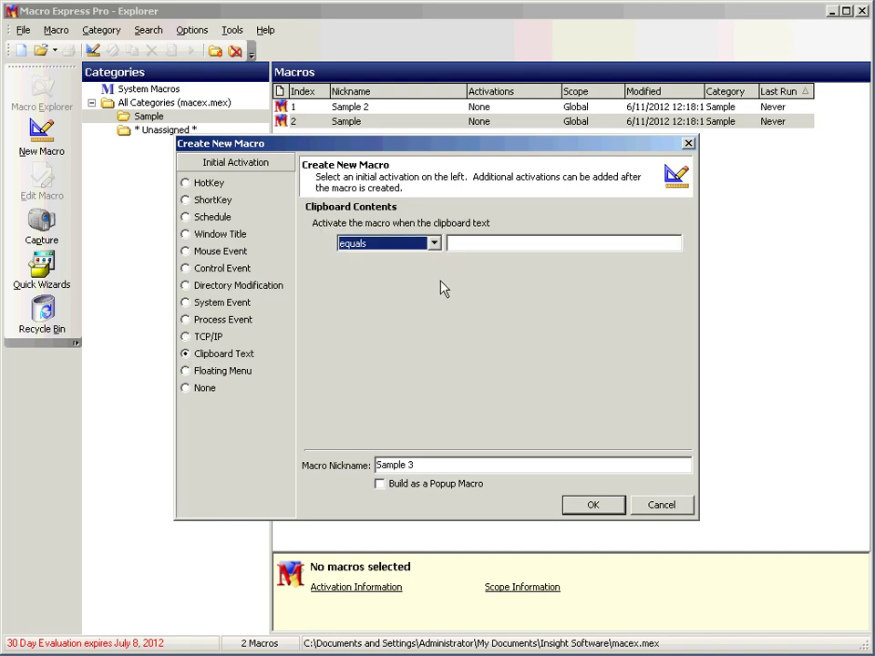
left_click(435, 244)
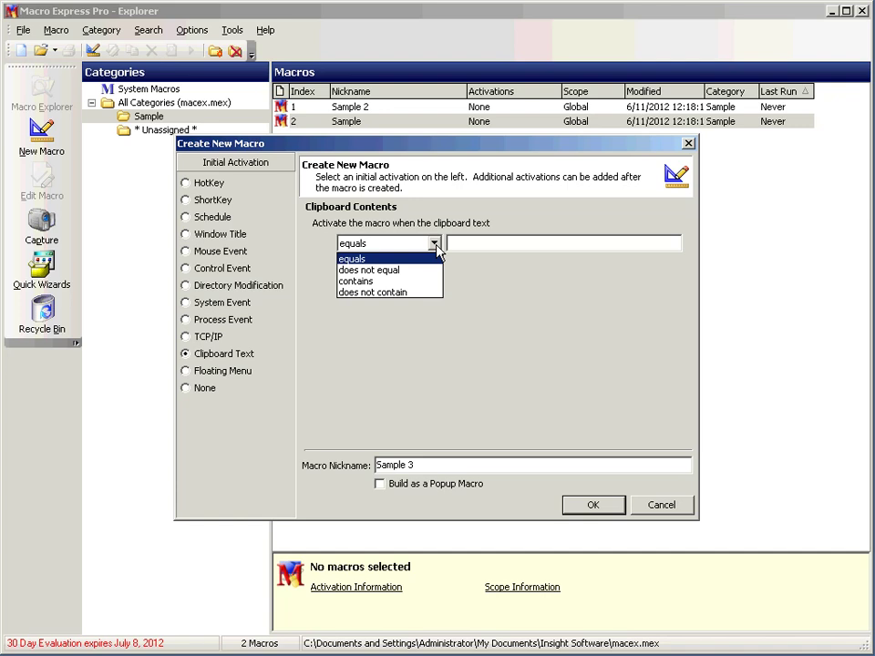
left_click(188, 389)
Choose None as the initial activation, cancel creating the Sample 3 macro, and return to the Explorer
left_click(187, 389)
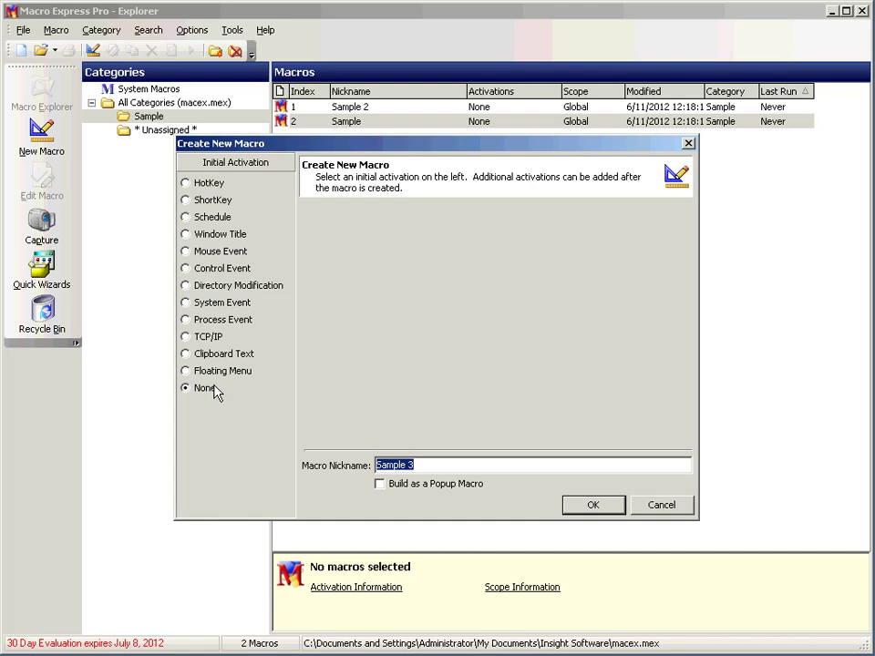
left_click(663, 506)
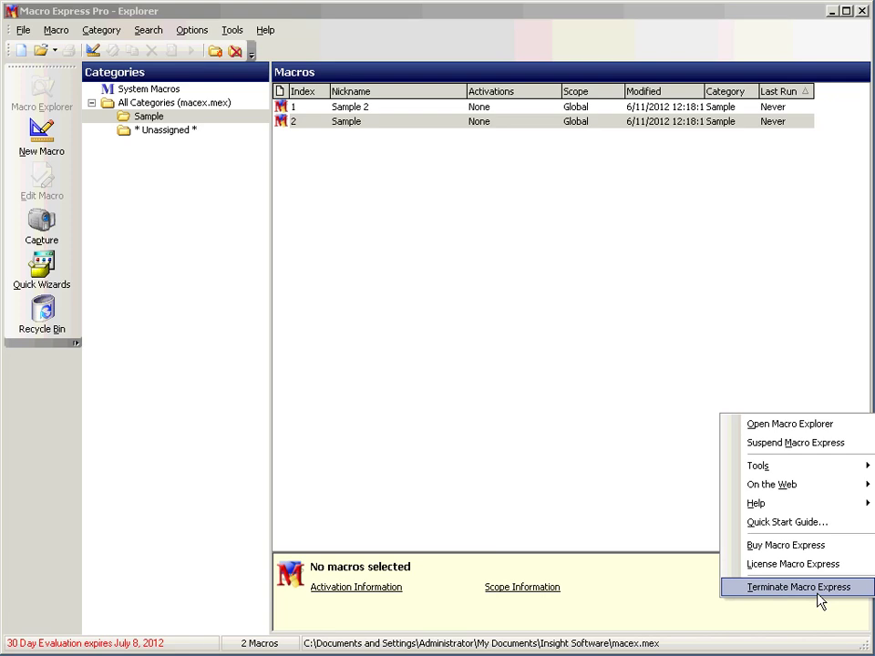
left_click(461, 325)
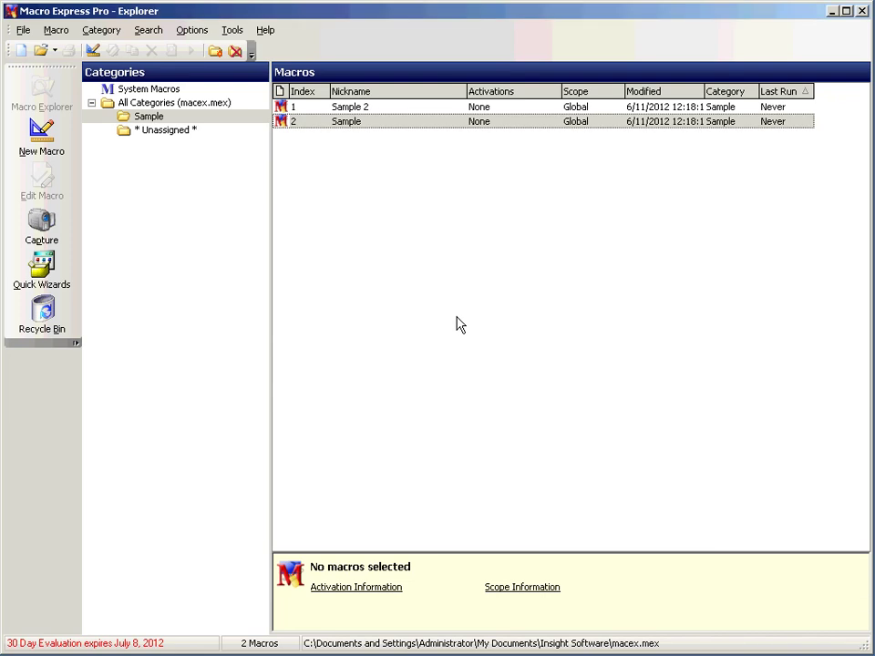